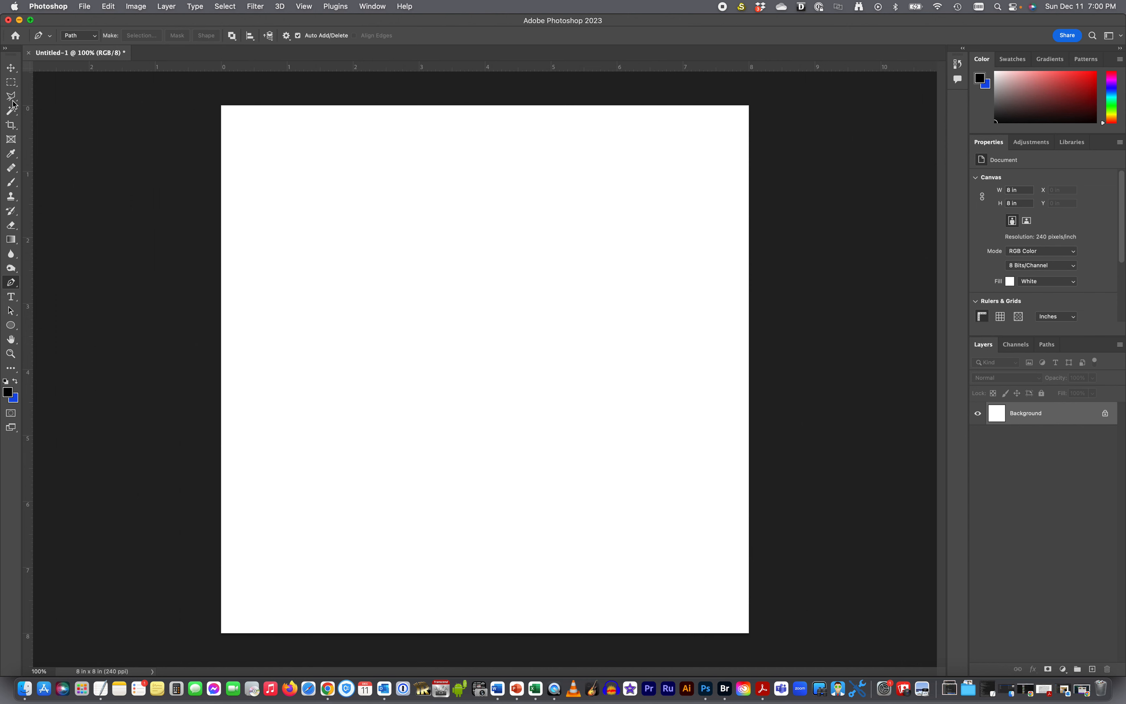
Draw a rectangular marquee selection in the middle of the blank white canvas.
left_click(11, 97)
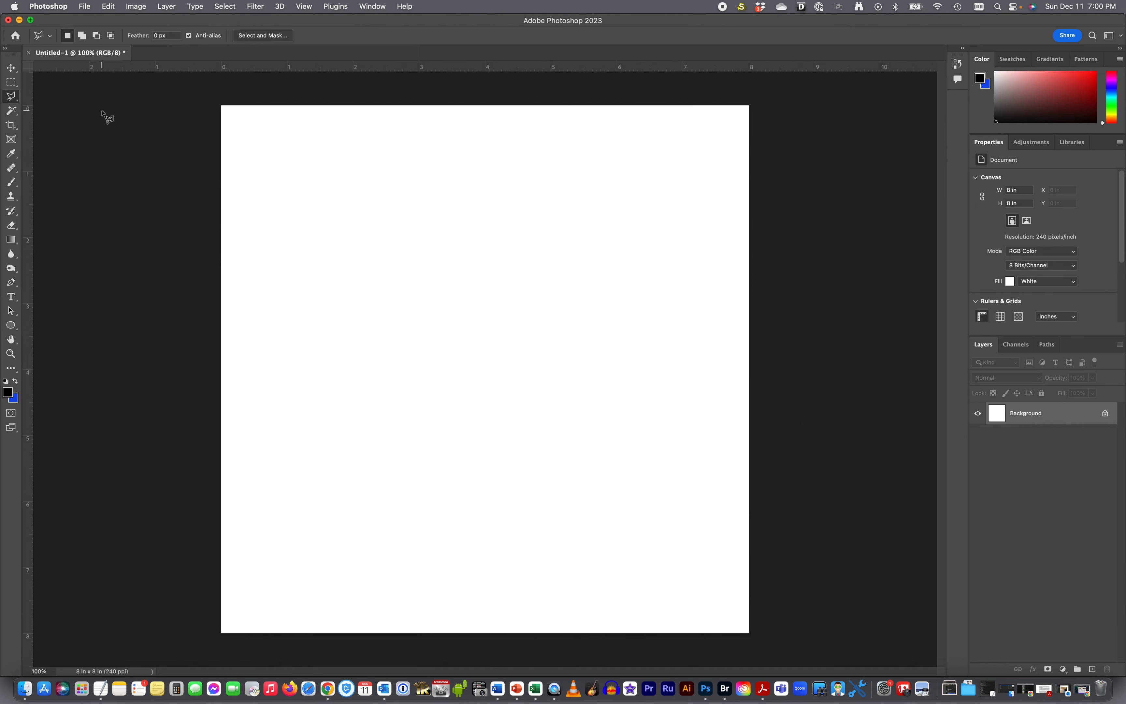
left_click(11, 82)
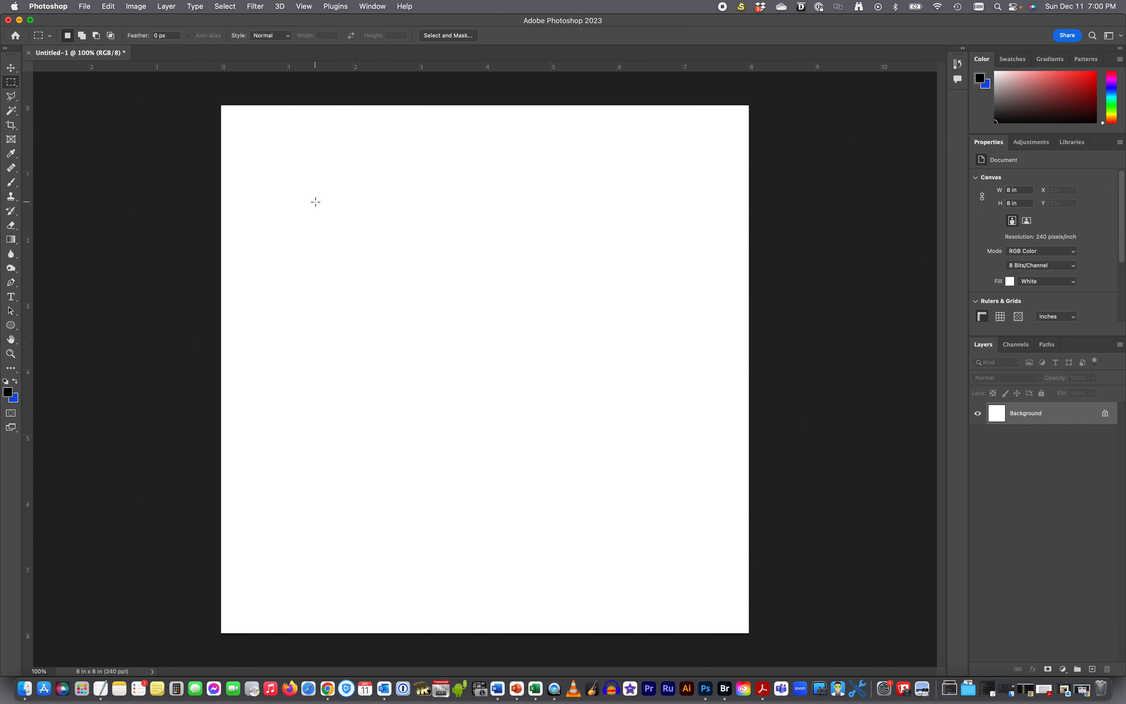
left_click_drag(316, 202, 572, 464)
Draw an elliptical marquee selection on the blank canvas, undo it and clear the remaining selection.
right_click(10, 84)
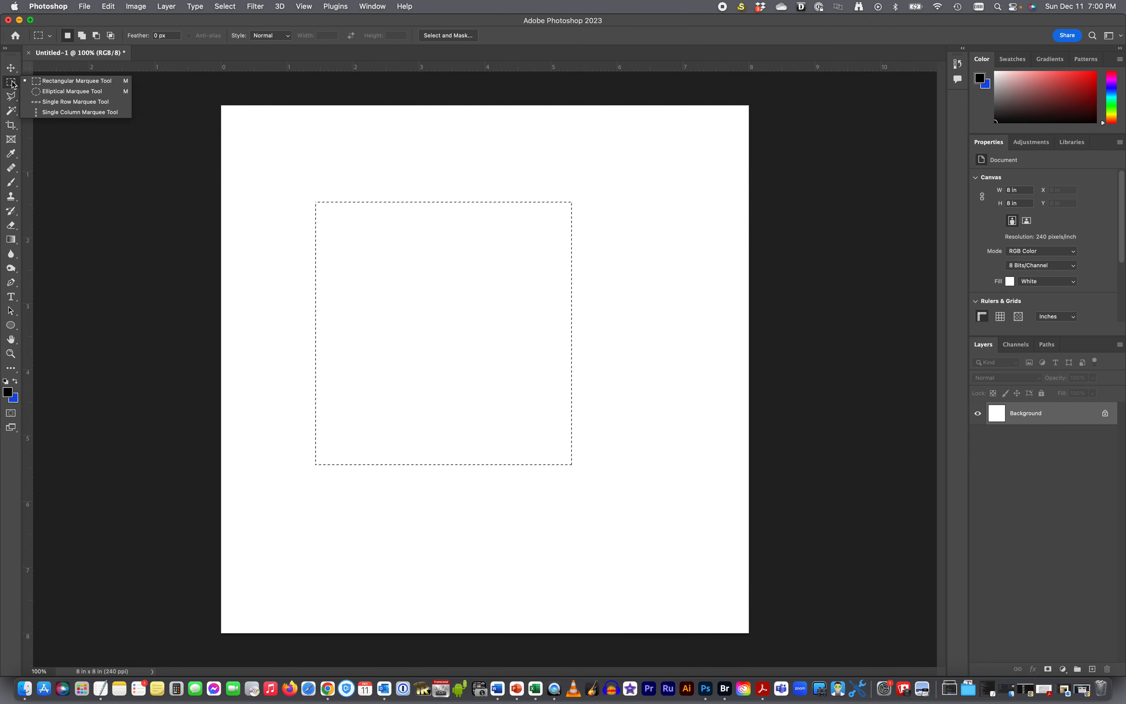
left_click(36, 92)
left_click_drag(308, 179, 590, 487)
key("super+z")
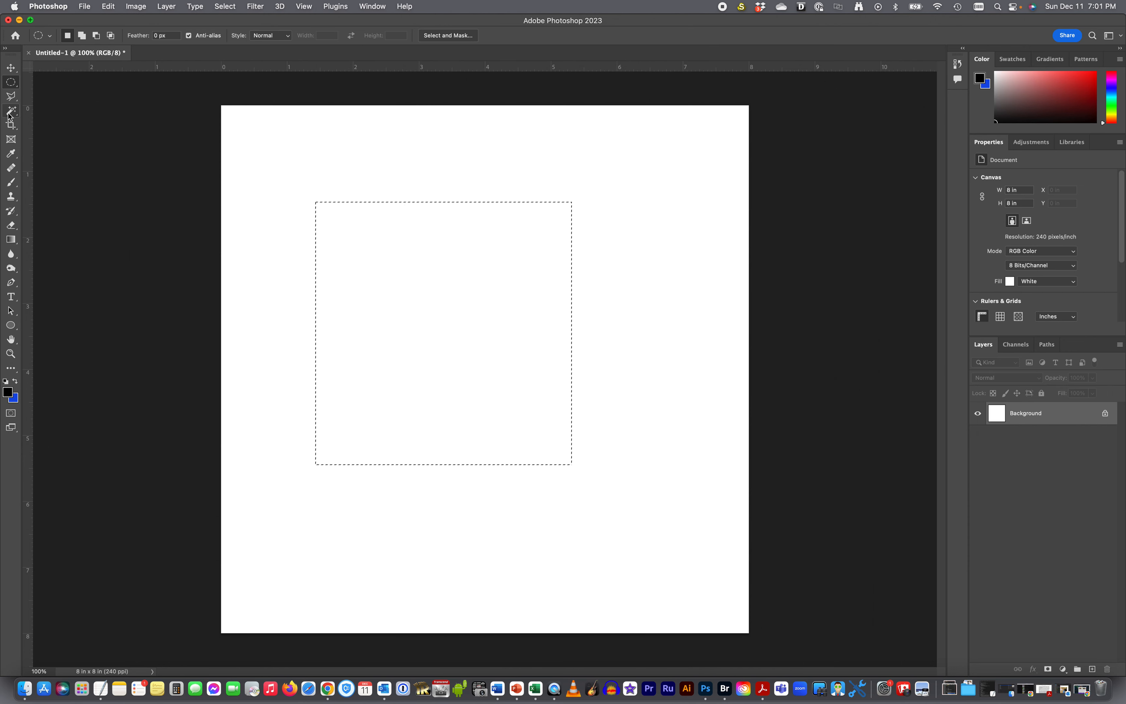
key("super+d")
Draw a freehand Lasso selection on the blank canvas and clear it.
left_click(10, 96)
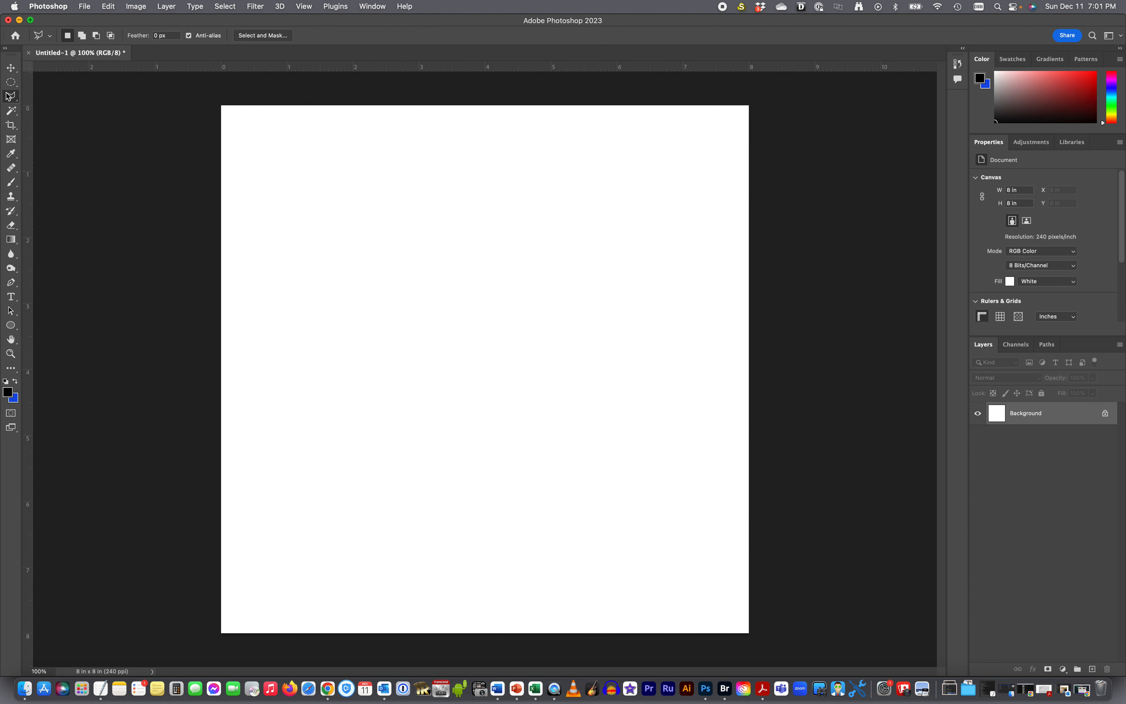
left_click(56, 95)
mouse_move(373, 242)
left_mouse_down()
mouse_move(330, 238)
mouse_move(337, 336)
mouse_move(356, 391)
mouse_move(469, 439)
mouse_move(584, 454)
mouse_move(633, 320)
mouse_move(620, 299)
mouse_move(411, 109)
mouse_move(365, 247)
left_mouse_up()
left_click(259, 181)
Draw a closed zigzag selection of straight segments with the Polygonal Lasso tool on the blank canvas and deselect it.
left_click(11, 98)
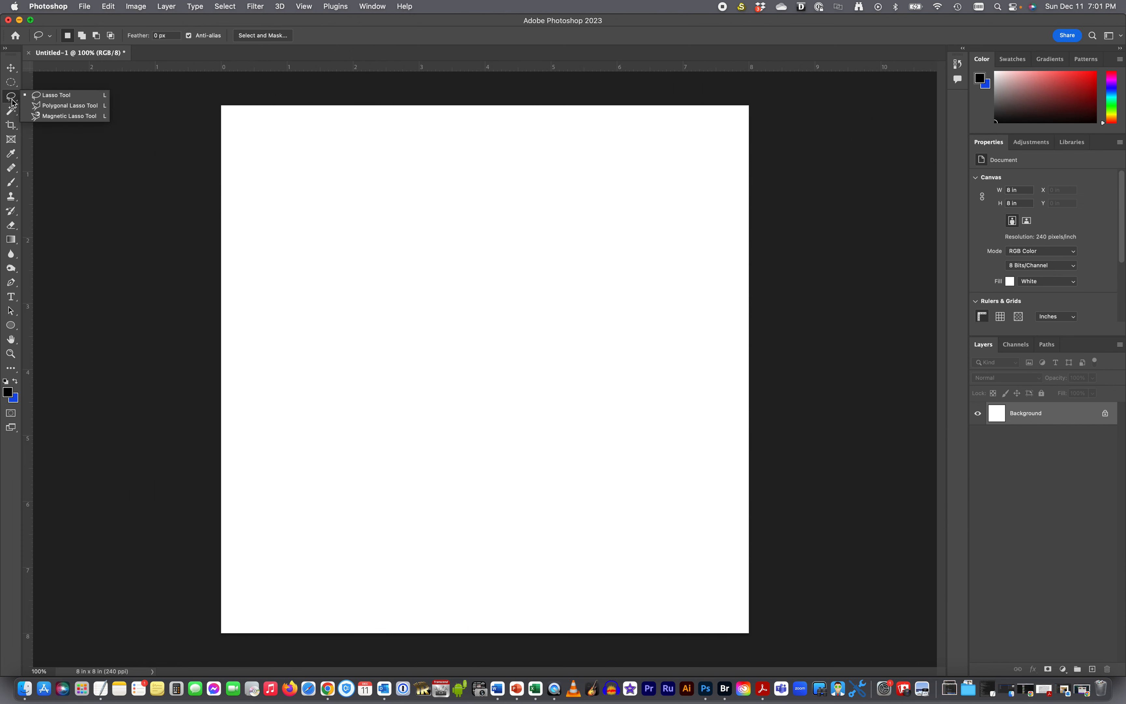
left_click(35, 111)
left_click(356, 211)
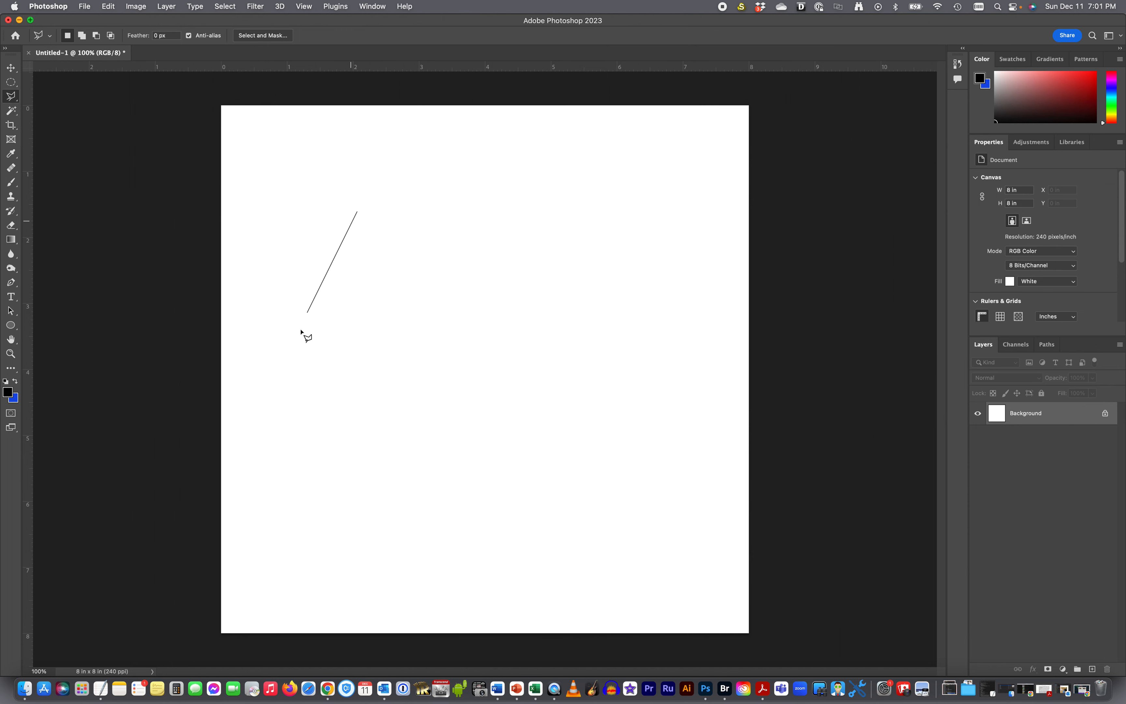
left_click(295, 343)
left_click(357, 306)
left_click(372, 250)
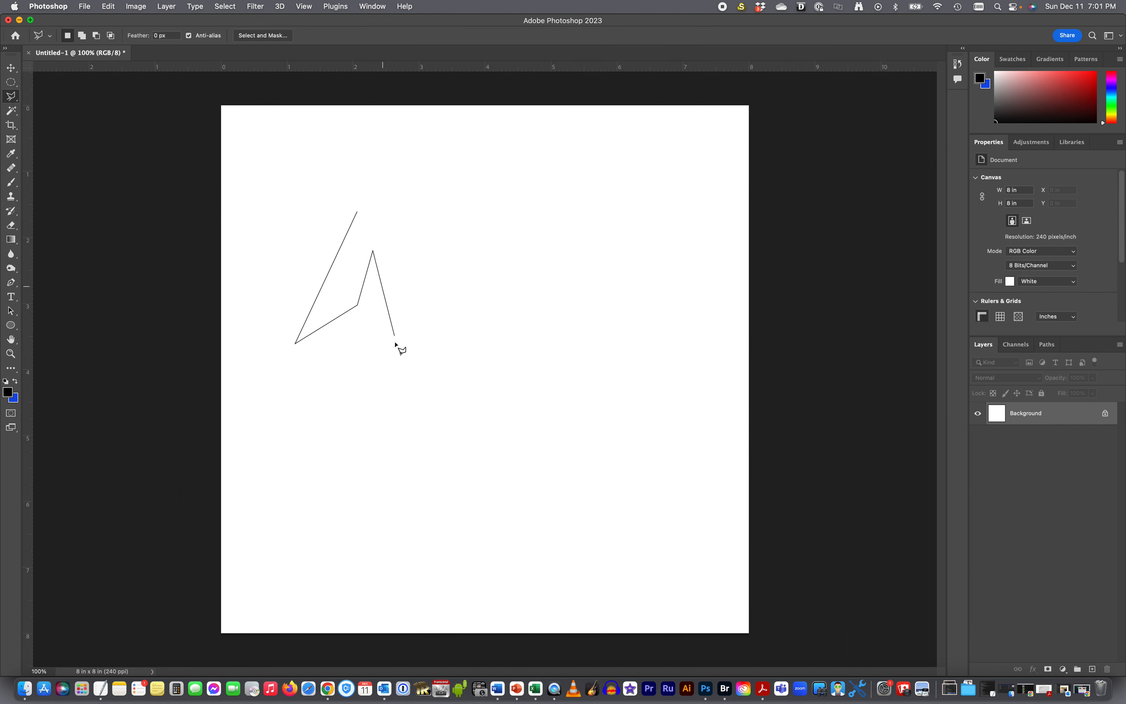
left_click(395, 345)
left_click(452, 281)
left_click(517, 424)
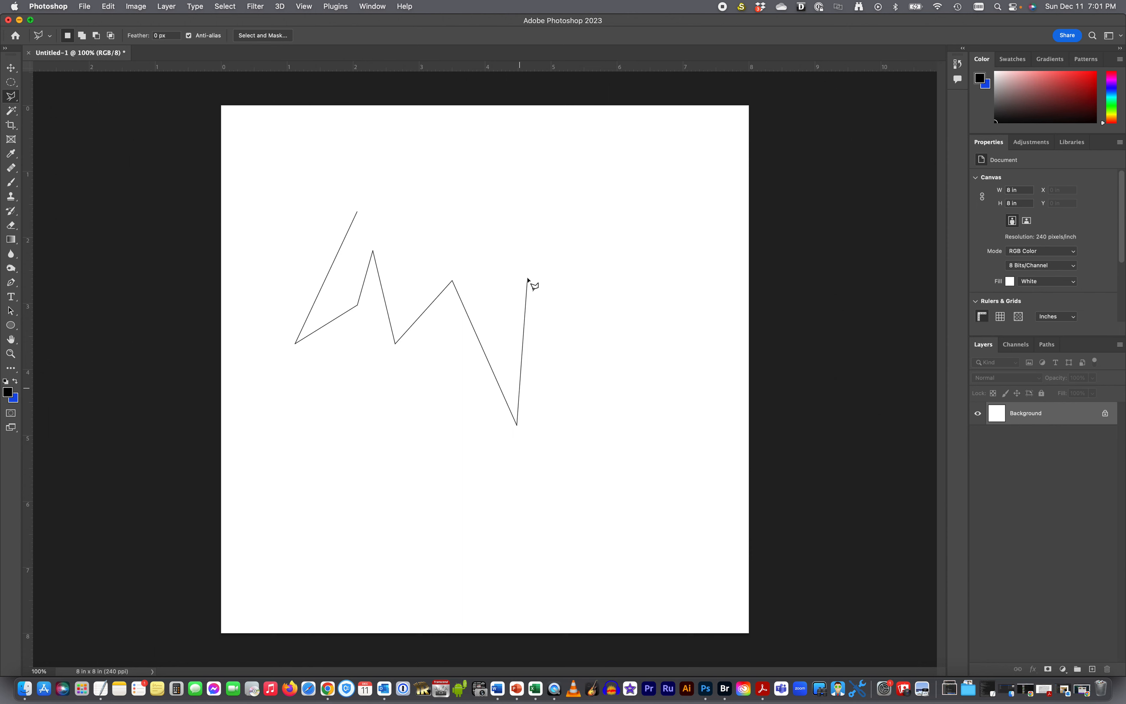
left_click(527, 279)
left_click(495, 164)
left_click(426, 239)
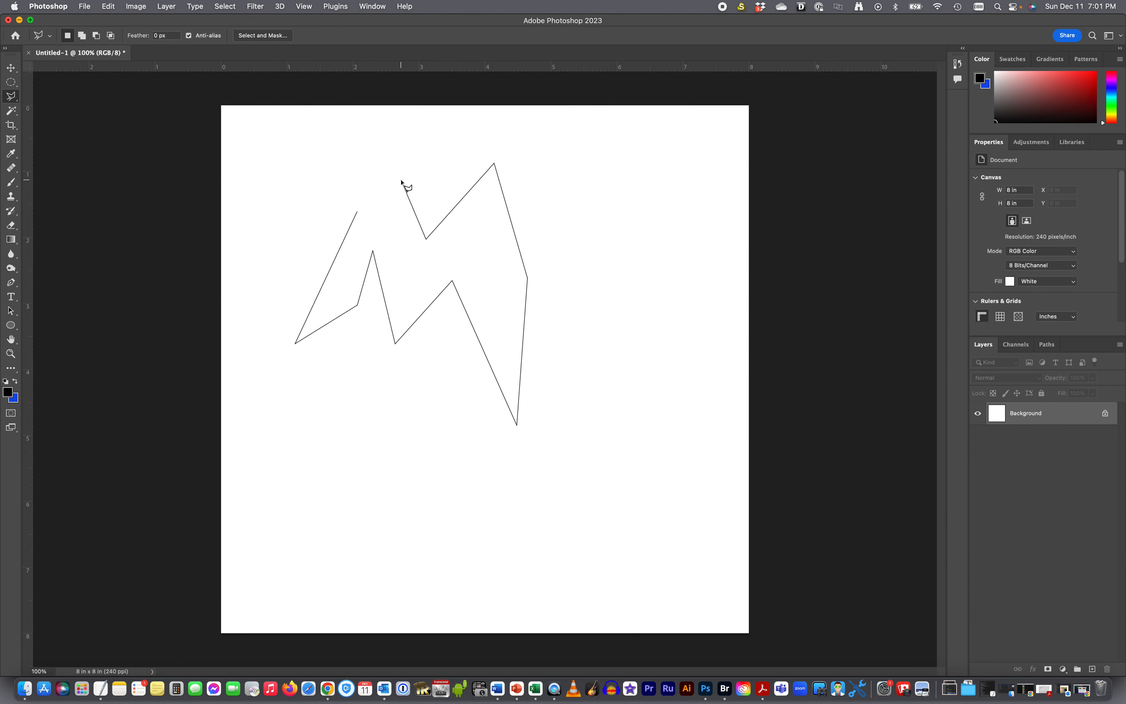
left_click(401, 180)
left_click(389, 218)
left_click(358, 213)
key("super+d")
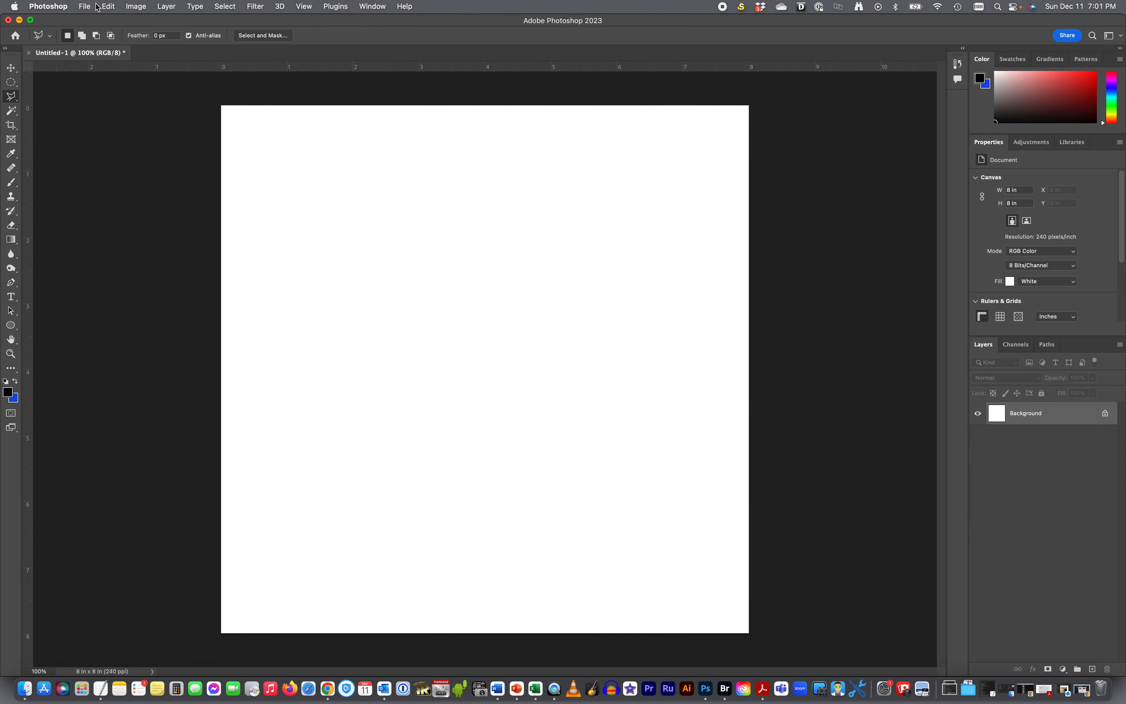
Open apples2.jpg from the Pen Tool folder inside the S6 Photoshop Assets folder, stored in the master folder on the Desktop.
left_click(85, 6)
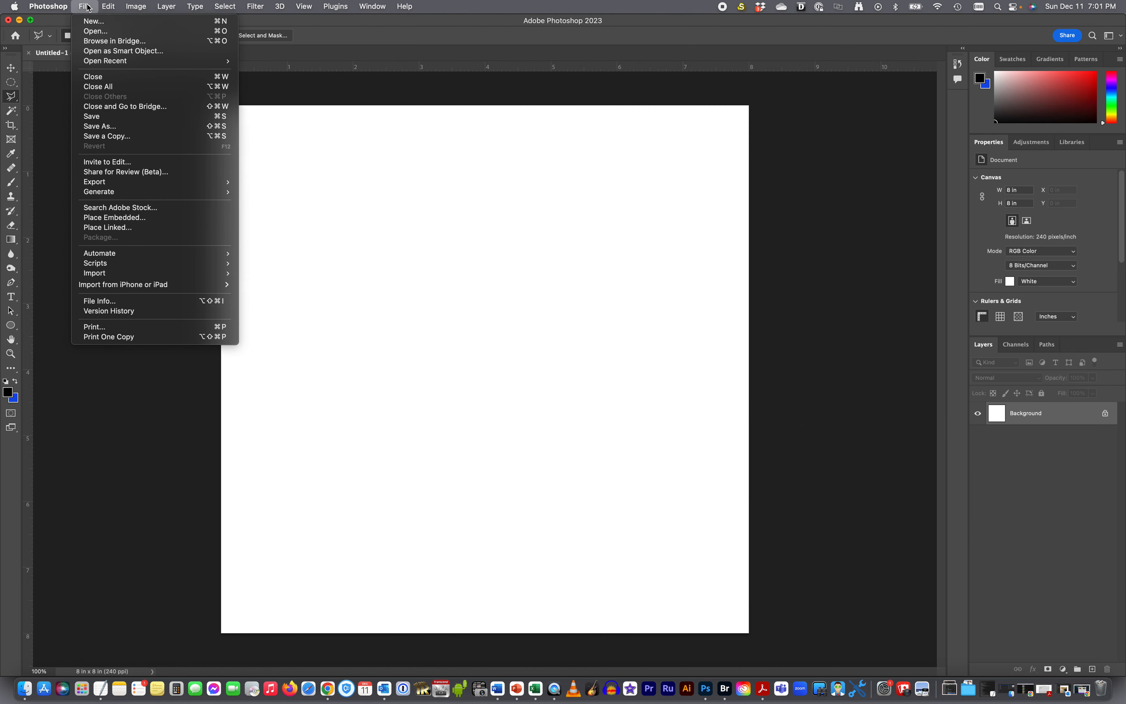
left_click(92, 31)
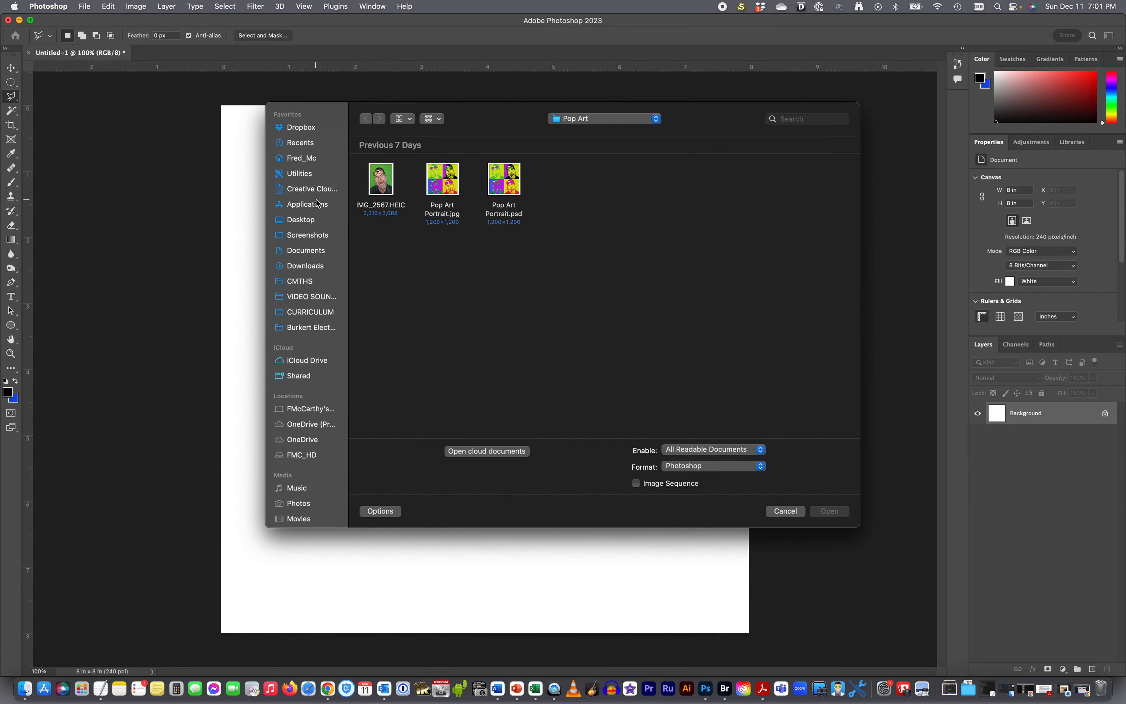
left_click(305, 223)
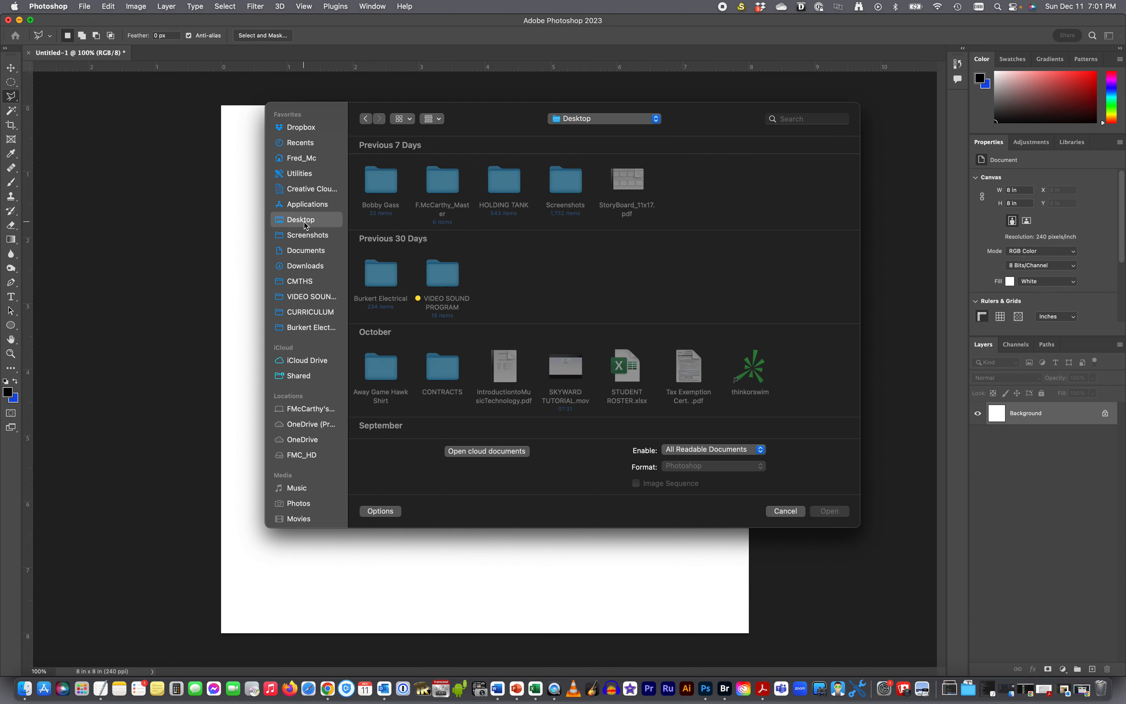
double_click(444, 184)
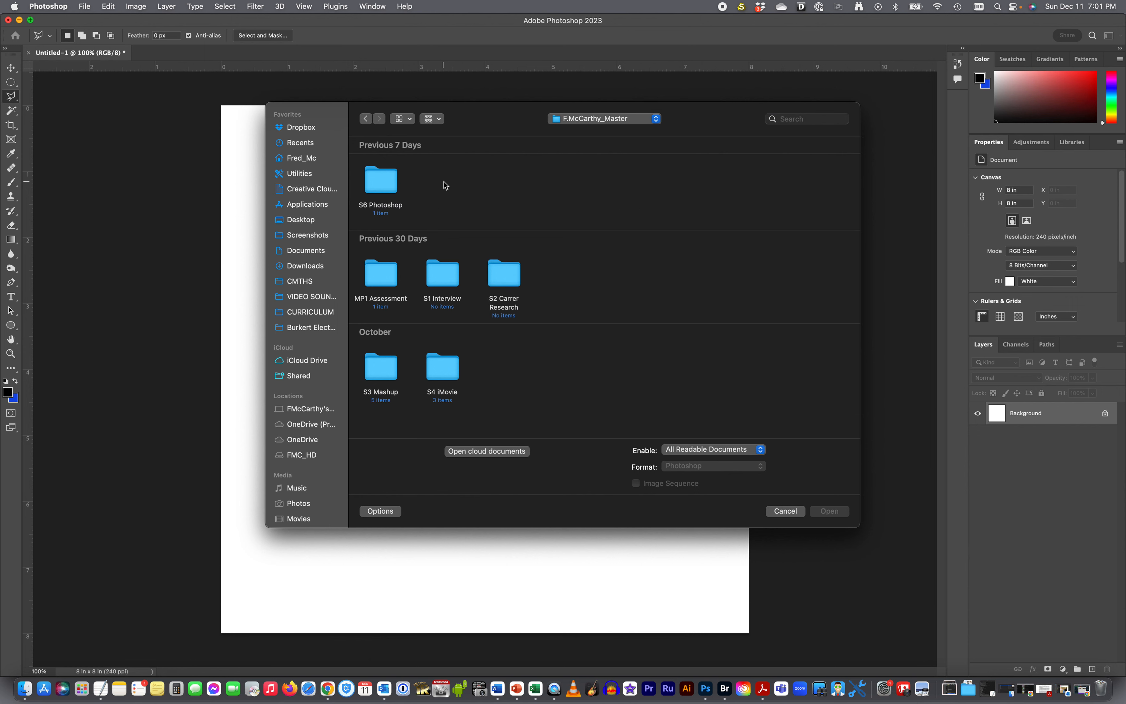
double_click(379, 186)
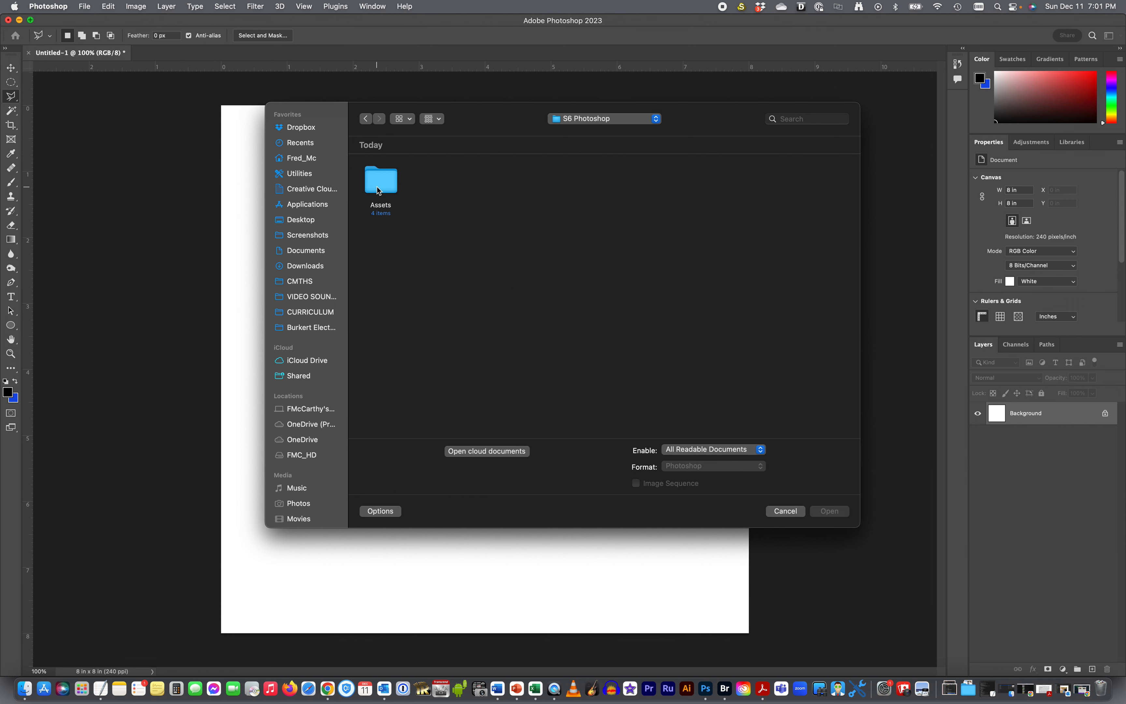
double_click(385, 184)
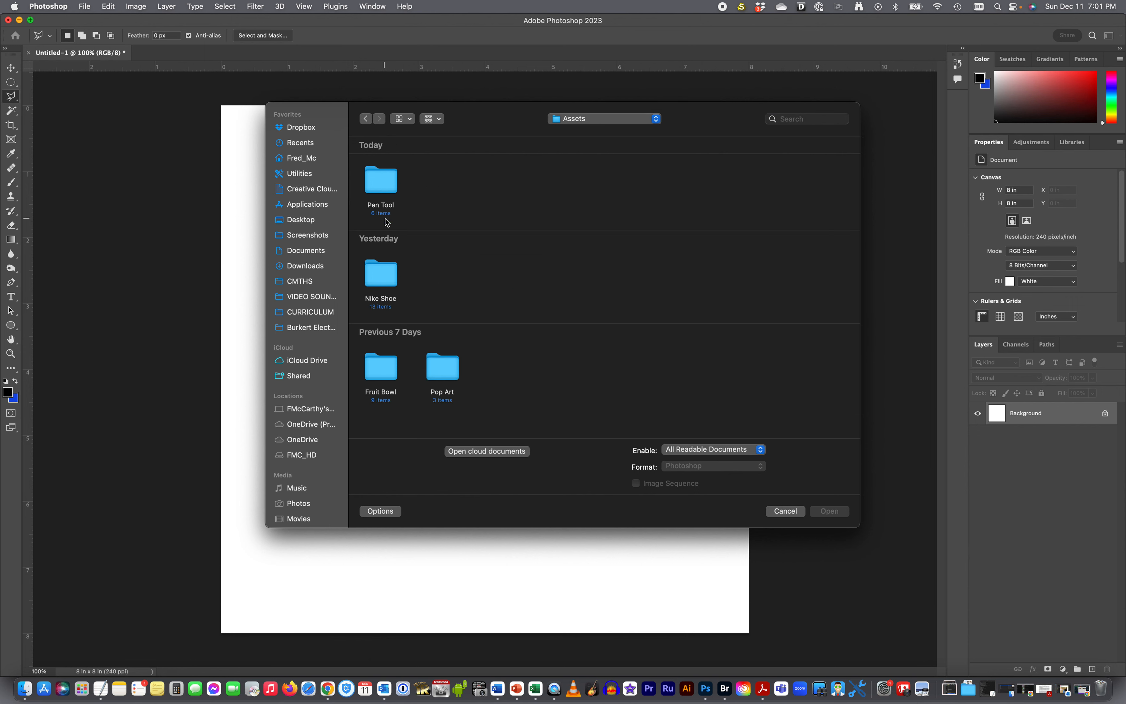
double_click(383, 184)
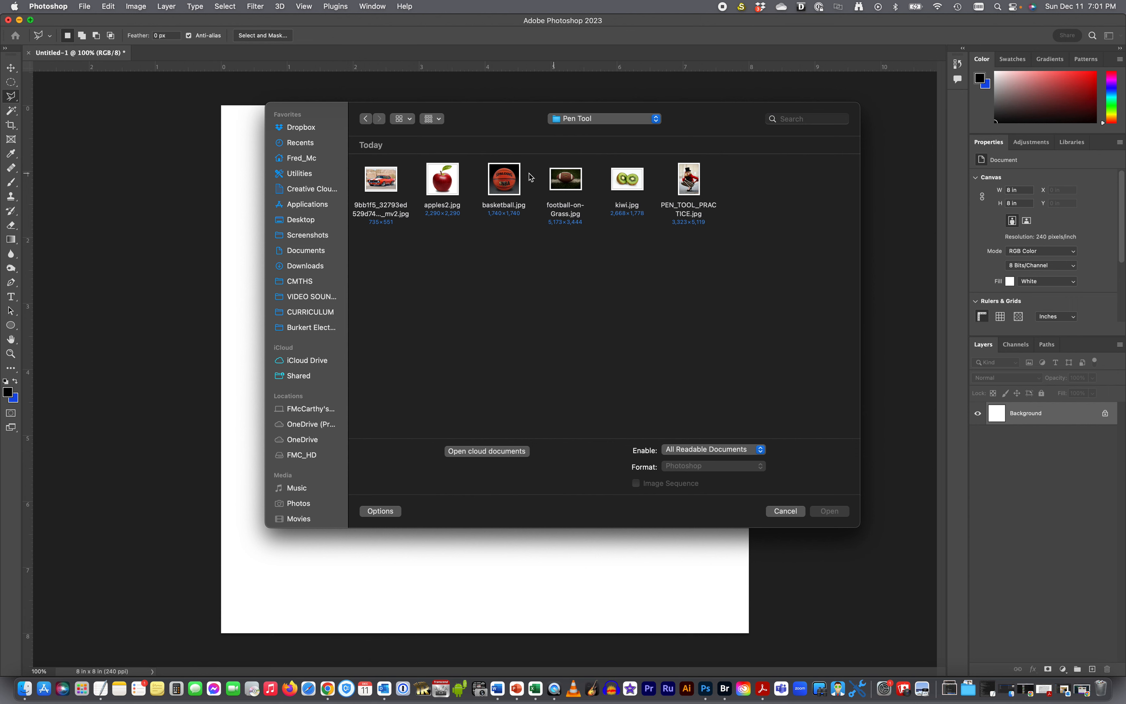
left_click(450, 182)
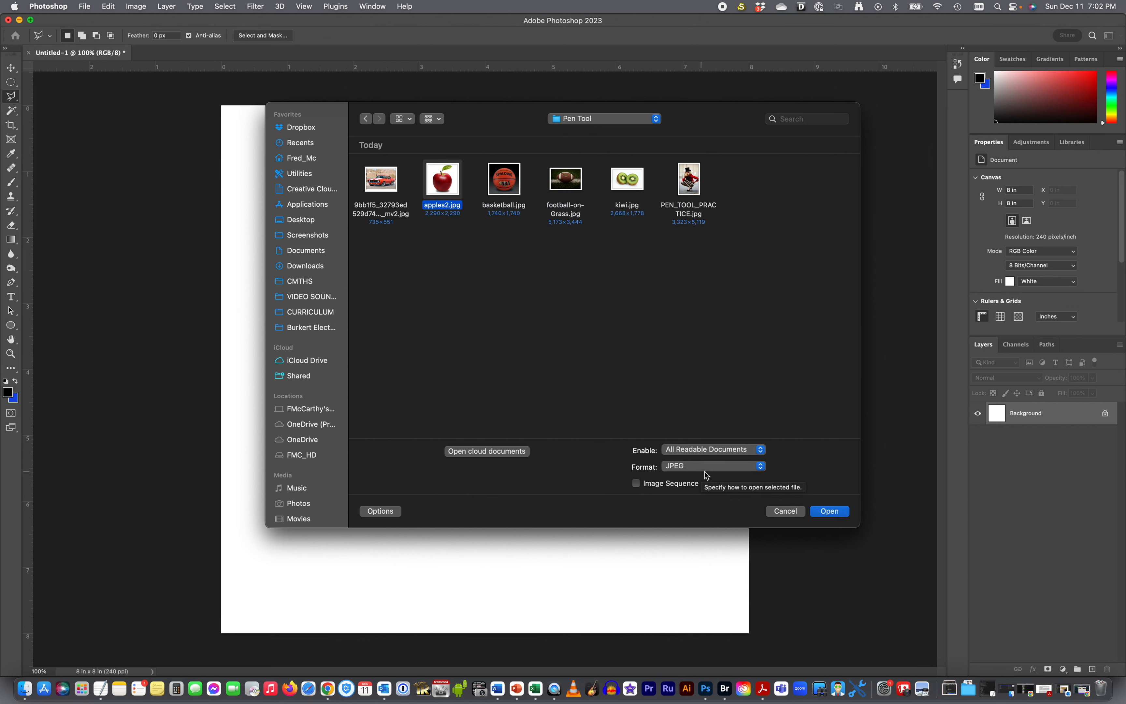
left_click(830, 512)
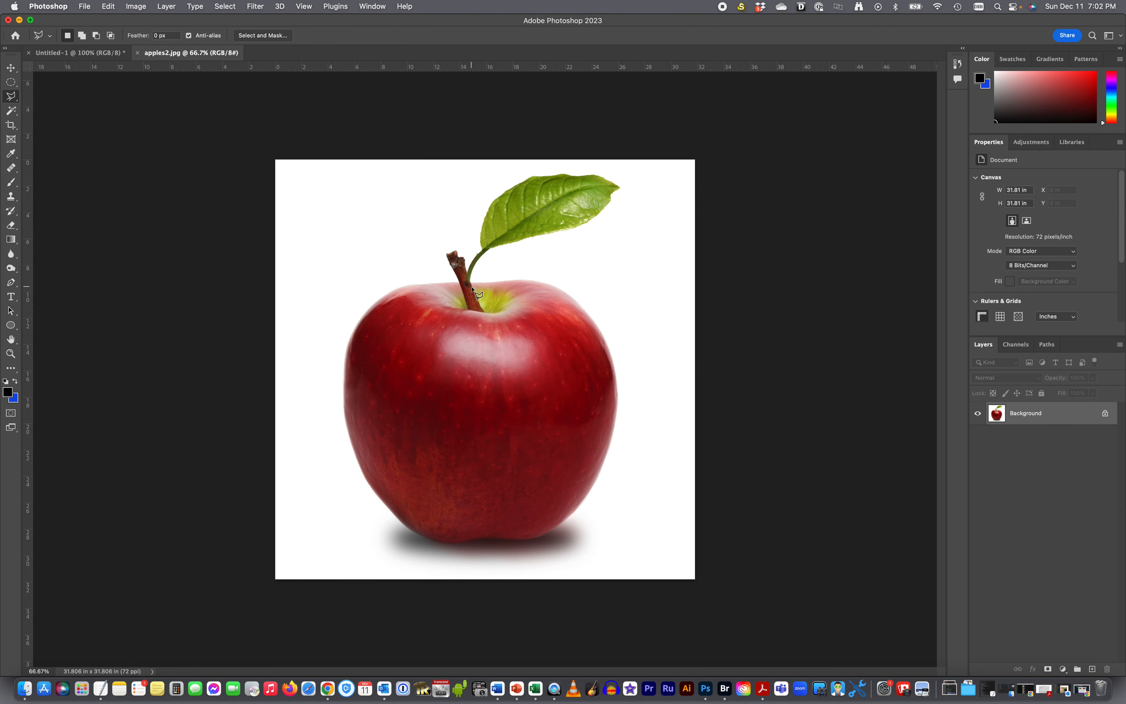
Duplicate the apple's Background layer and fill the original Background with the white foreground color at 100% opacity, leaving the duplicate active.
key("super+j")
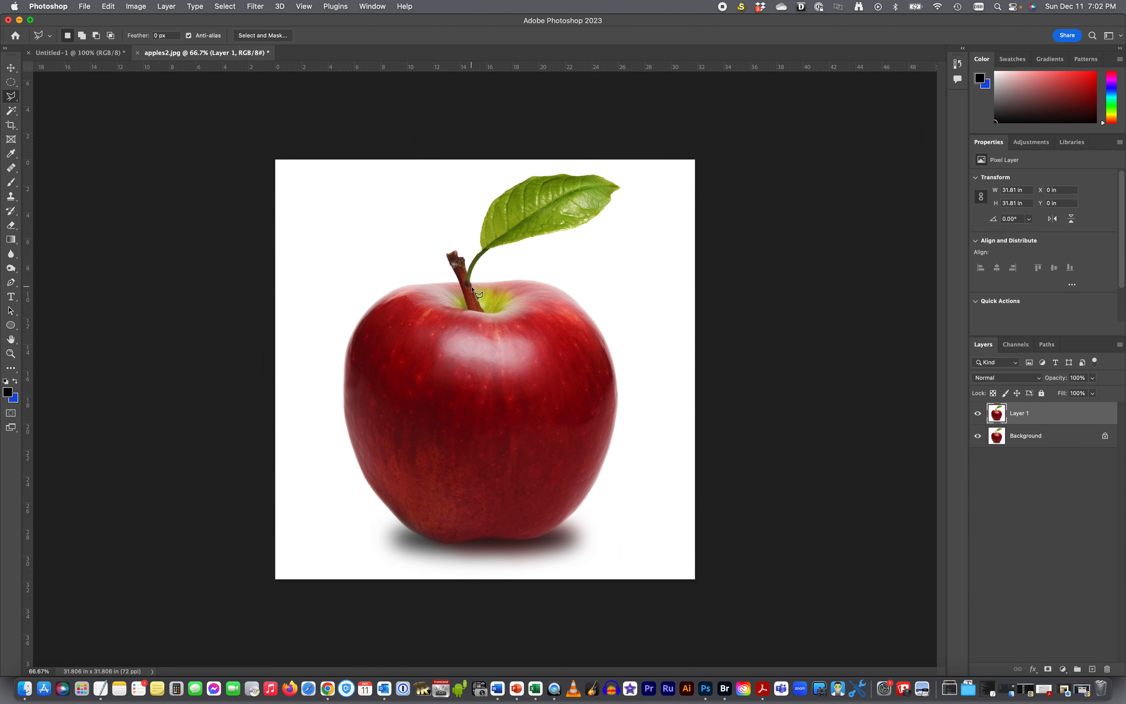
left_click(1010, 441)
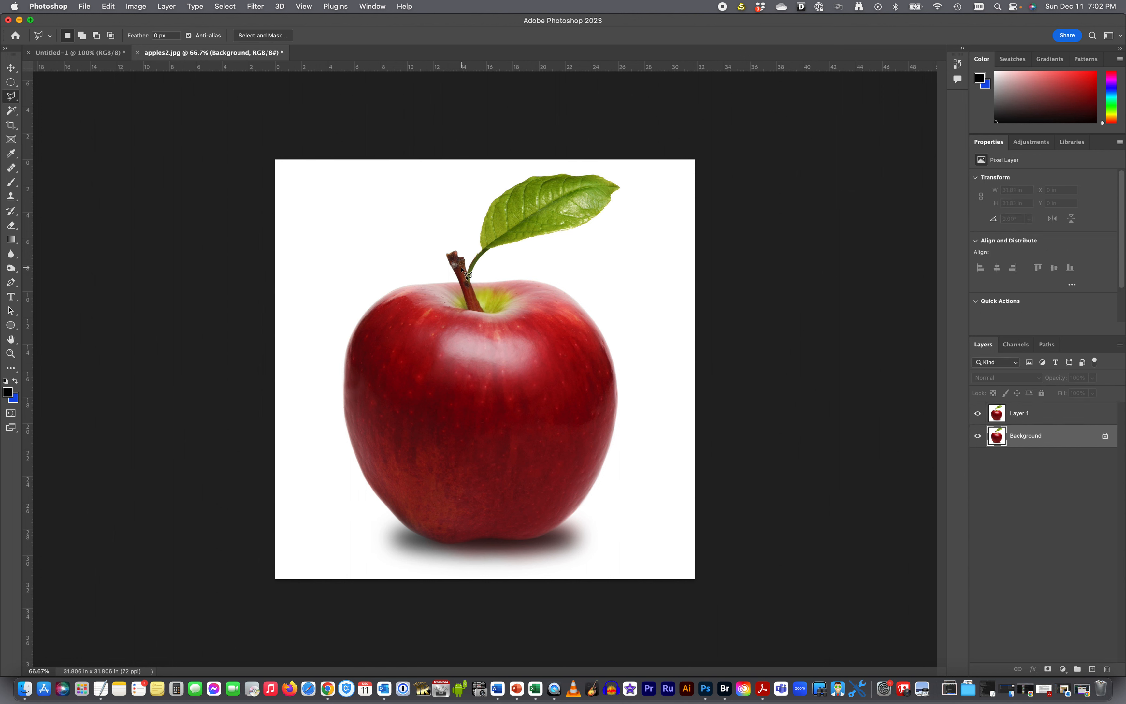
left_click(6, 381)
left_click(18, 381)
left_click(106, 6)
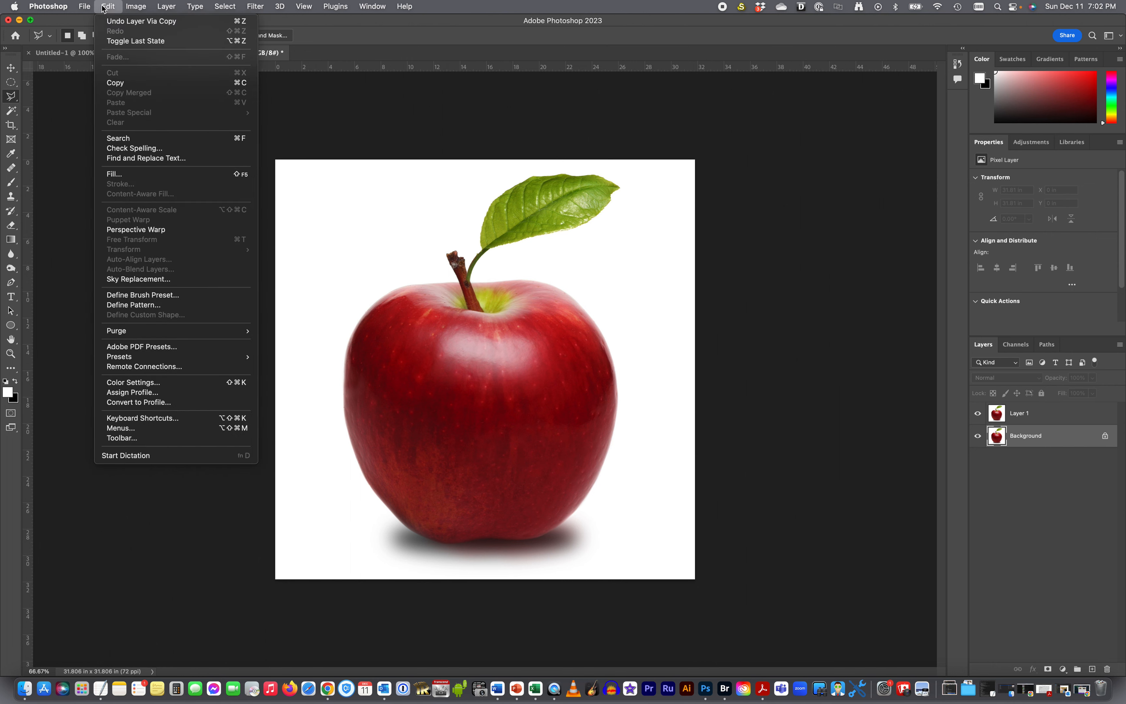
left_click(114, 174)
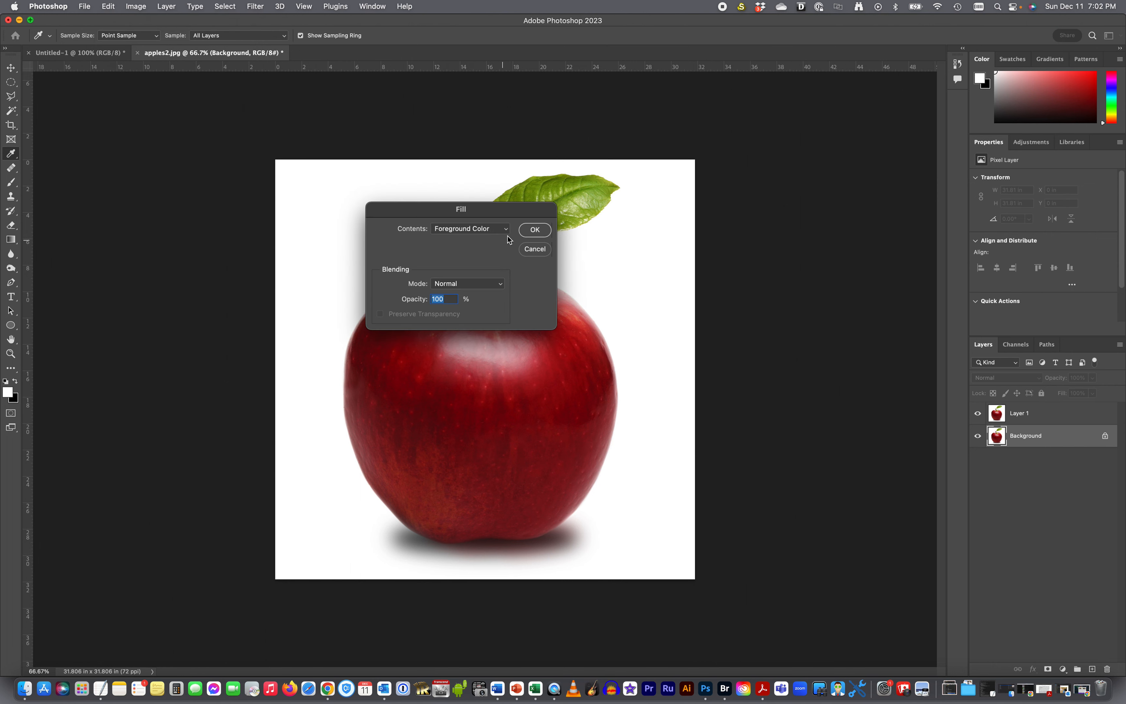
left_click(535, 230)
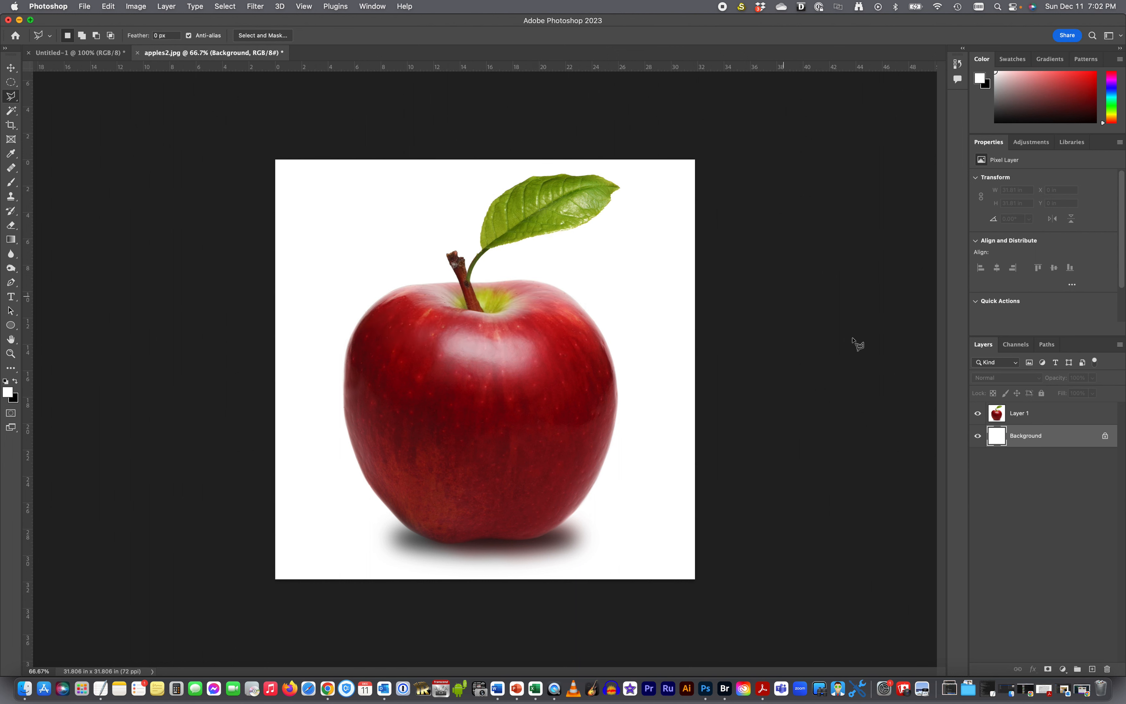
left_click(1010, 416)
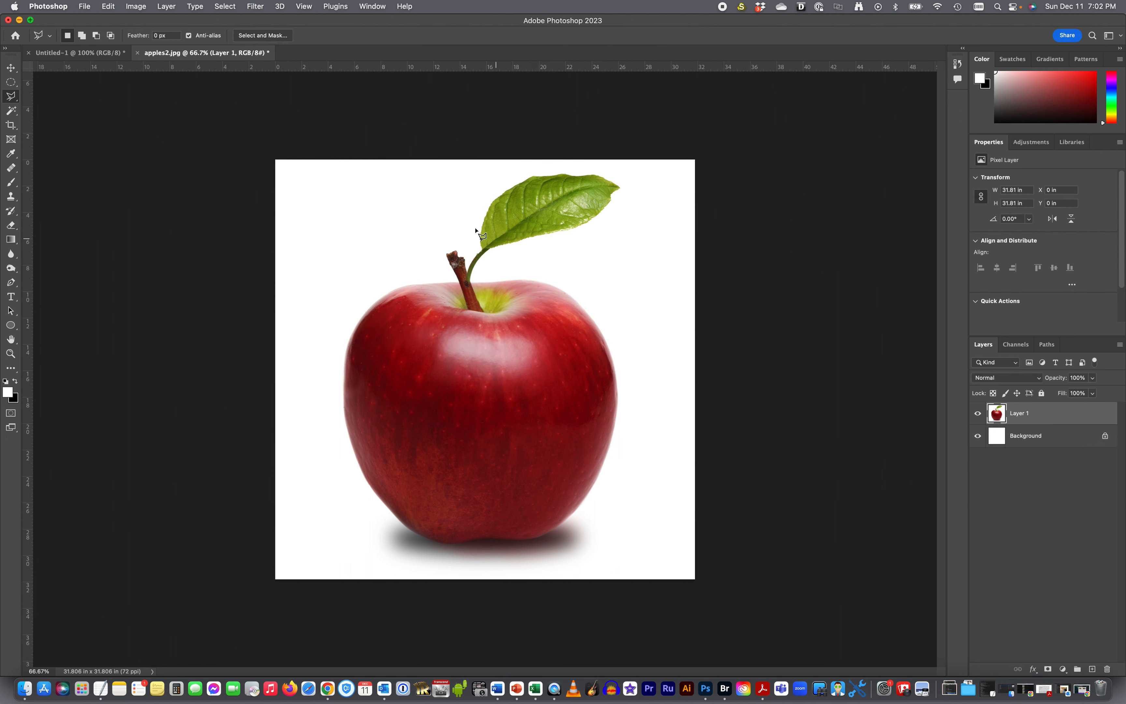
Try selecting the apple with an elliptical marquee about 23.7 × 24.3 in and clear the selection.
left_click(11, 83)
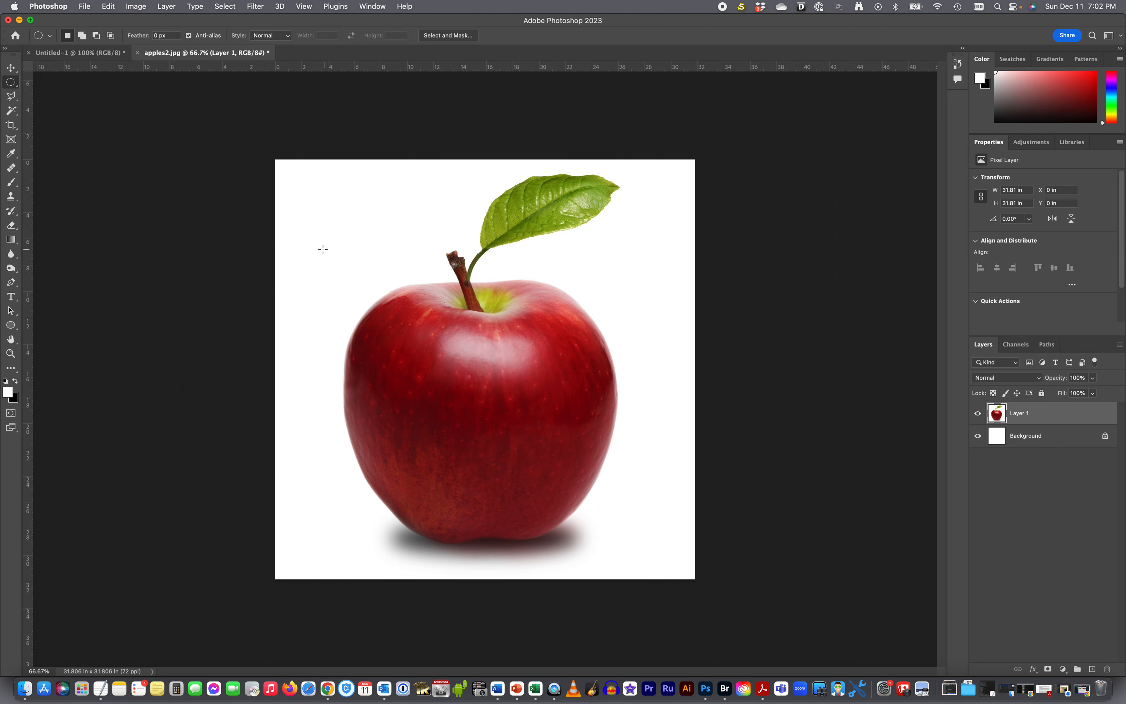
left_click_drag(323, 250, 628, 562)
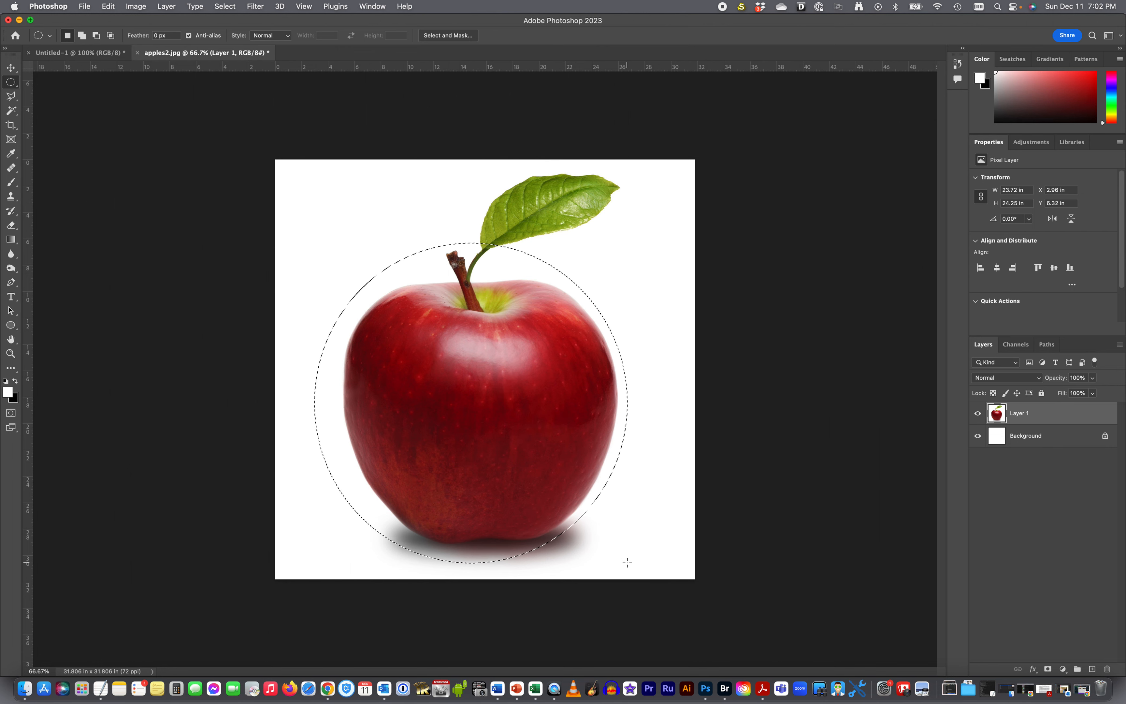
left_click(627, 562)
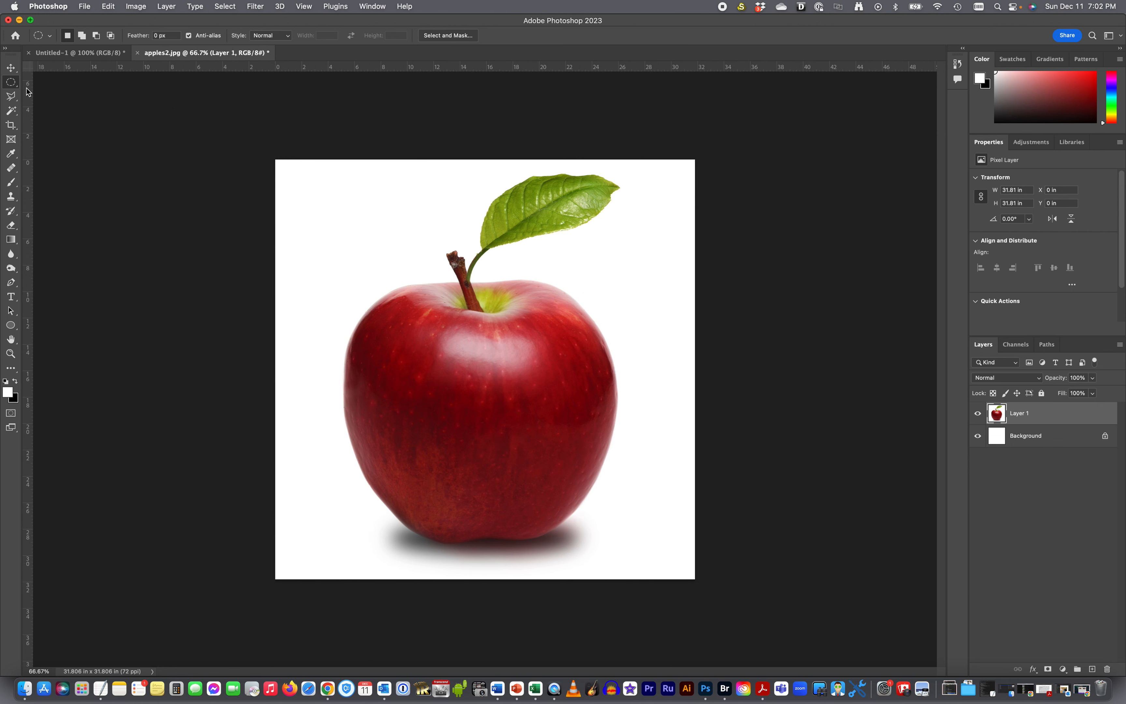
Try outlining the apple with a freehand Lasso selection about 22.7 × 22.5 in and deselect it.
left_click(11, 96)
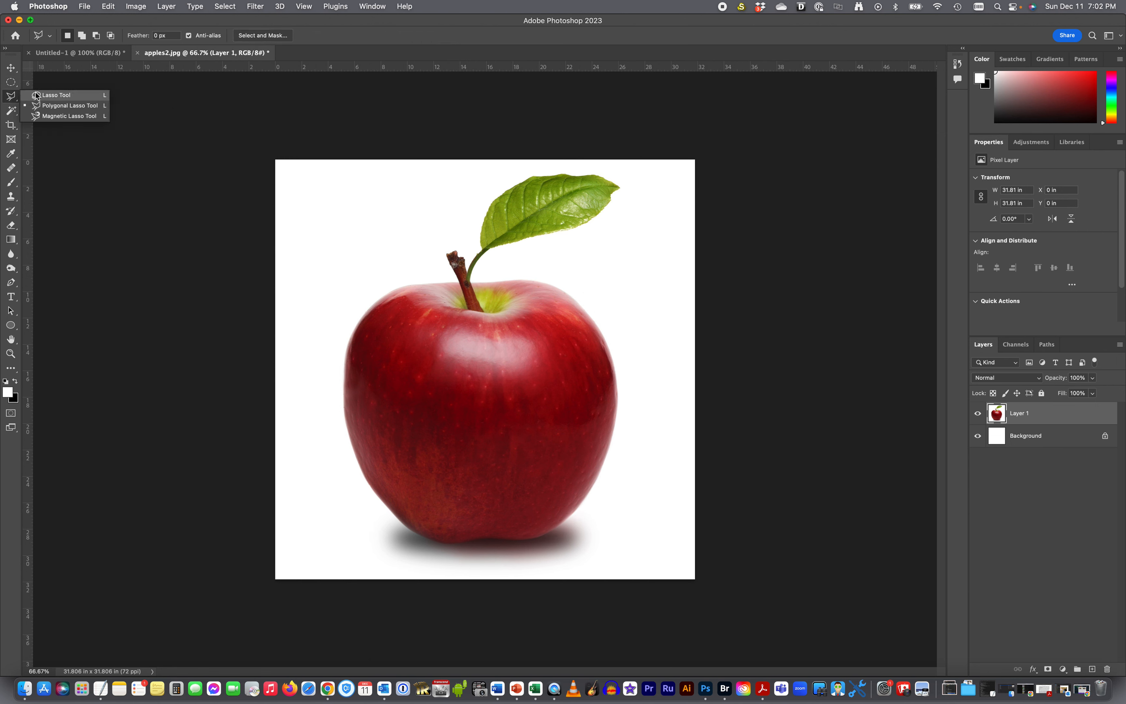
left_click(56, 95)
mouse_move(461, 281)
left_mouse_down()
mouse_move(358, 318)
mouse_move(320, 397)
mouse_move(366, 487)
mouse_move(477, 571)
mouse_move(508, 578)
mouse_move(569, 558)
mouse_move(619, 495)
mouse_move(594, 336)
left_mouse_up()
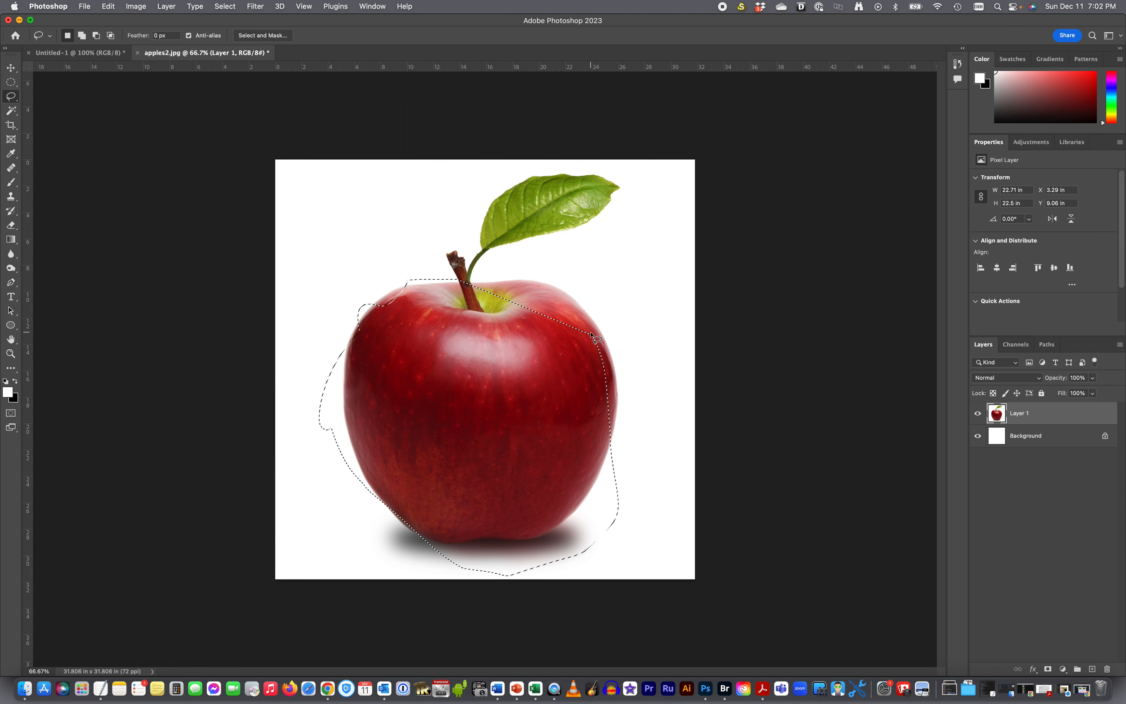
key("super+d")
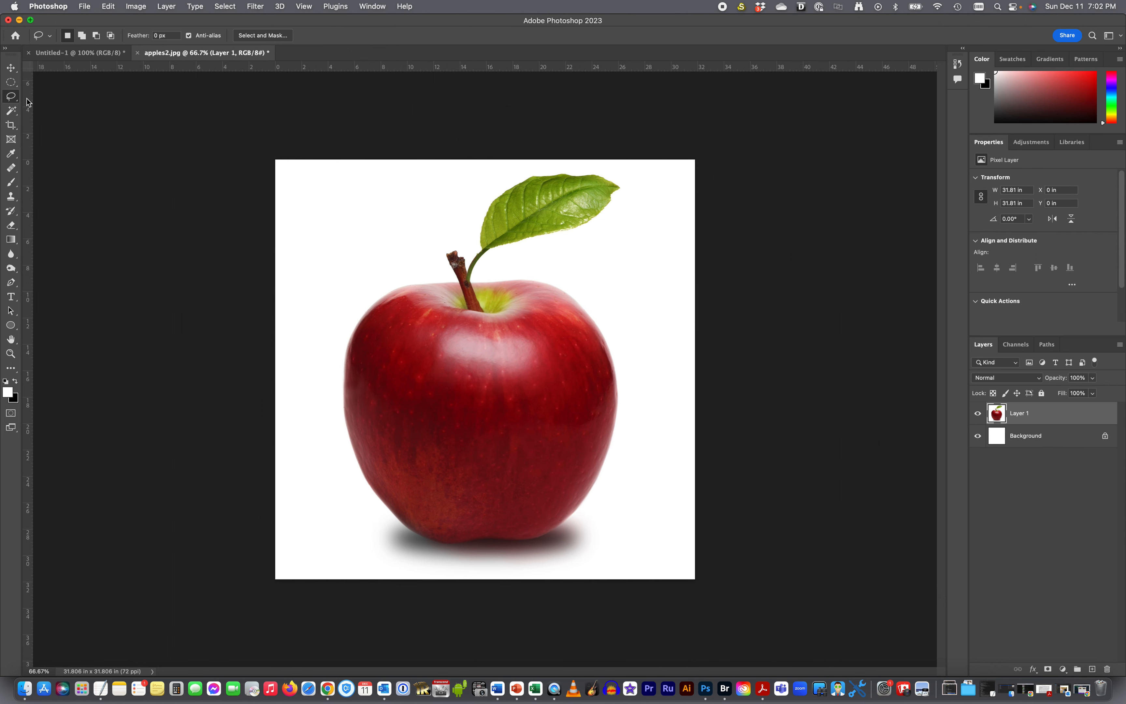
Start a Polygonal Lasso outline from the stem along the apple's upper-right edge.
left_click_drag(12, 97, 37, 105)
key("super+equal")
key("super+equal")
key("super+equal")
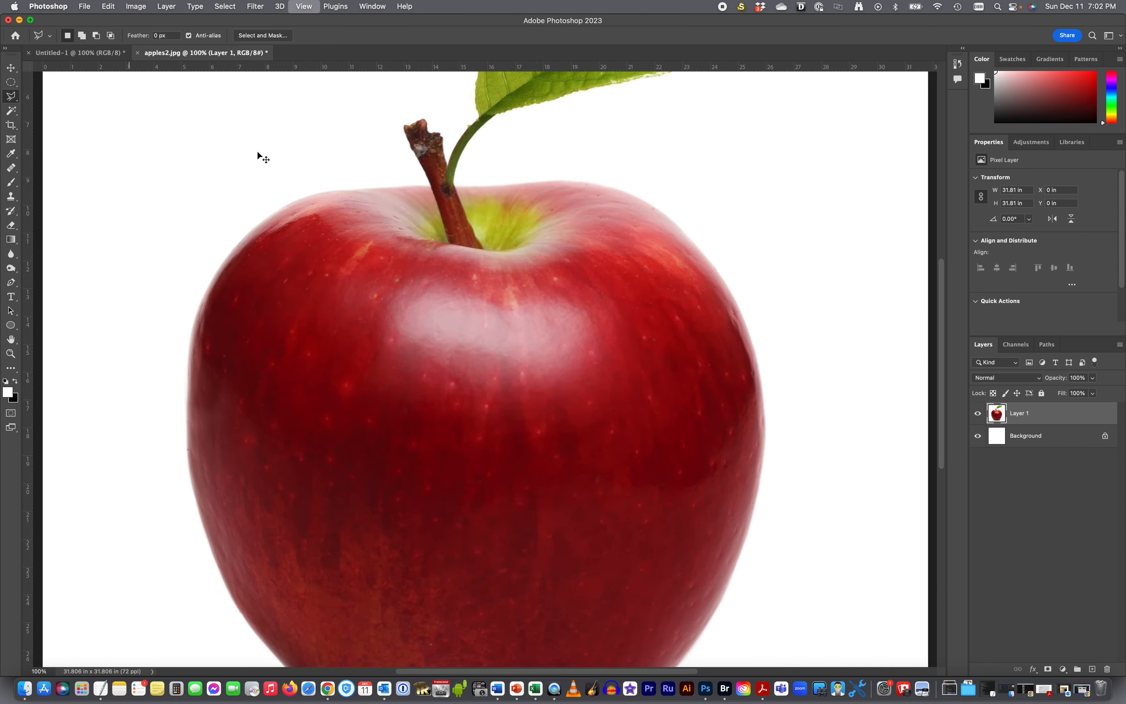
scroll(327, 252, "down", 5)
scroll(326, 250, "up", 8)
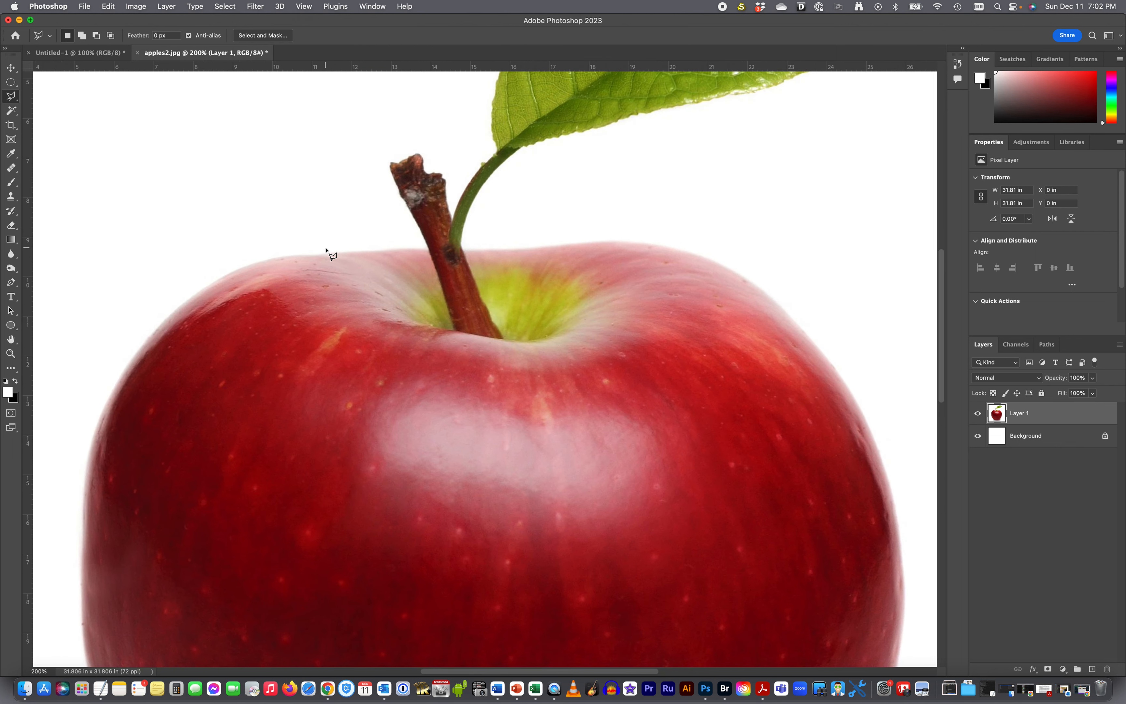
left_click(466, 253)
left_click(625, 241)
left_click(665, 244)
left_click(717, 261)
left_click(761, 287)
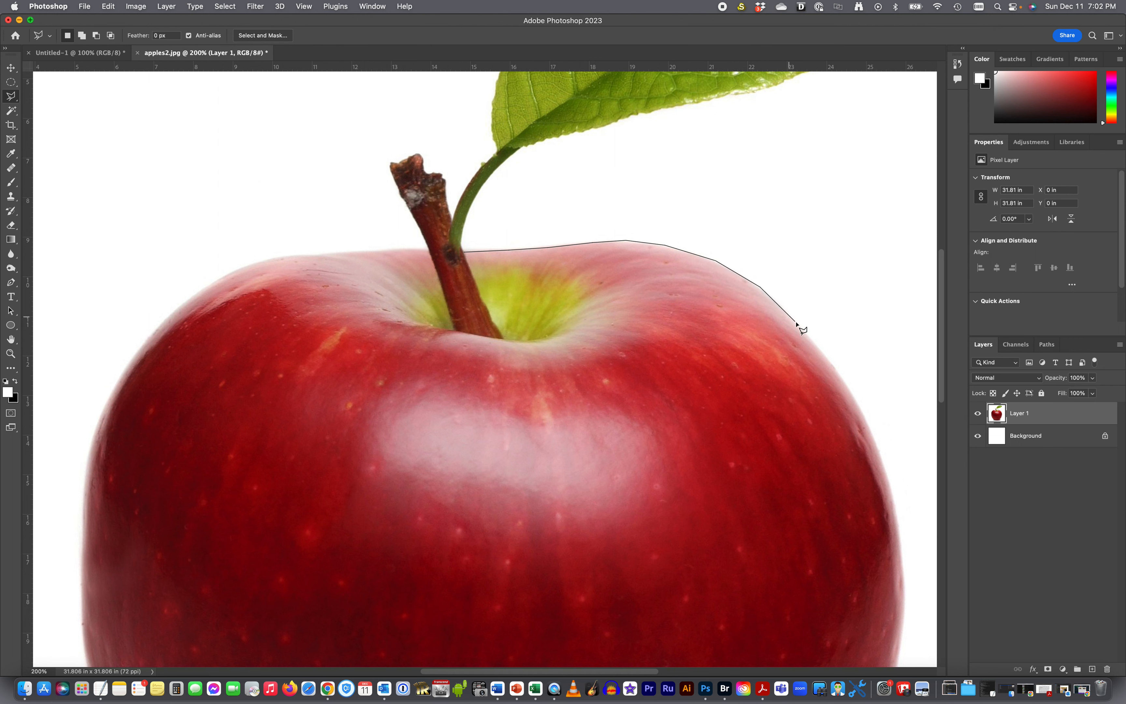
left_click(799, 326)
left_click(831, 365)
left_click(872, 432)
left_click(891, 489)
Try continuing the Polygonal Lasso outline down the apple's right side, closing it at about 11.1 × 16.7 in, and deselect it.
scroll(847, 310, "up", 5)
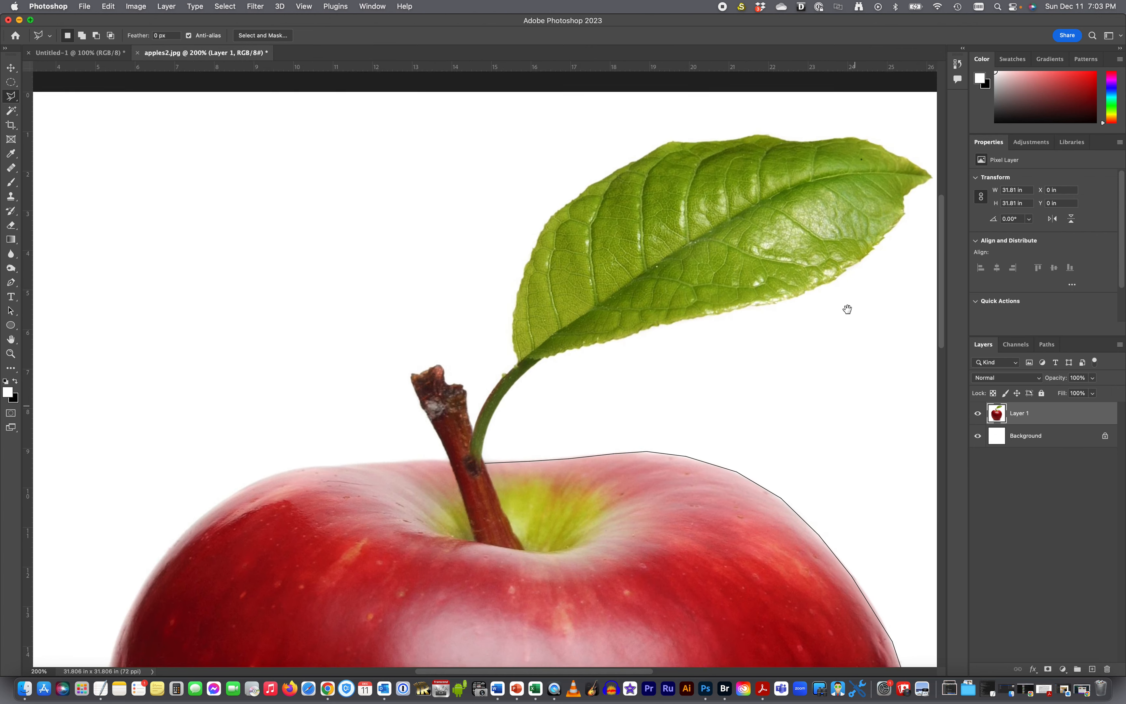
scroll(848, 310, "down", 6)
scroll(848, 309, "down", 5)
scroll(847, 310, "right", 2)
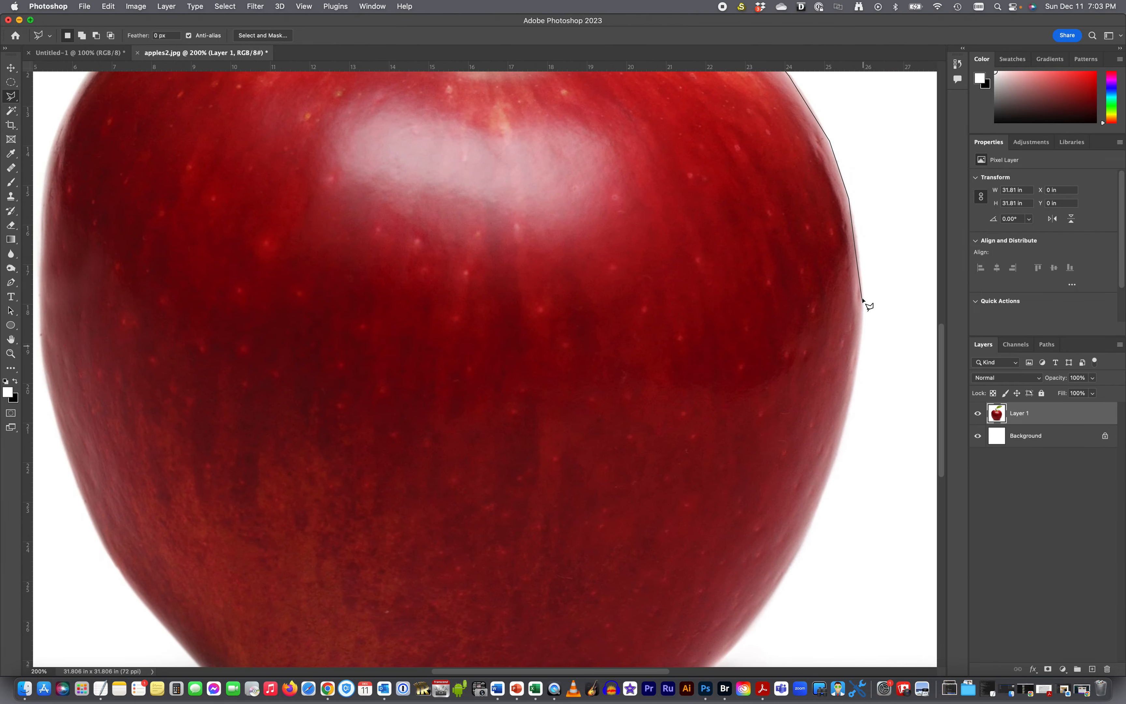
left_click(862, 292)
left_click(858, 358)
left_click(843, 439)
left_click(812, 531)
double_click(763, 612)
scroll(595, 326, "down", 10)
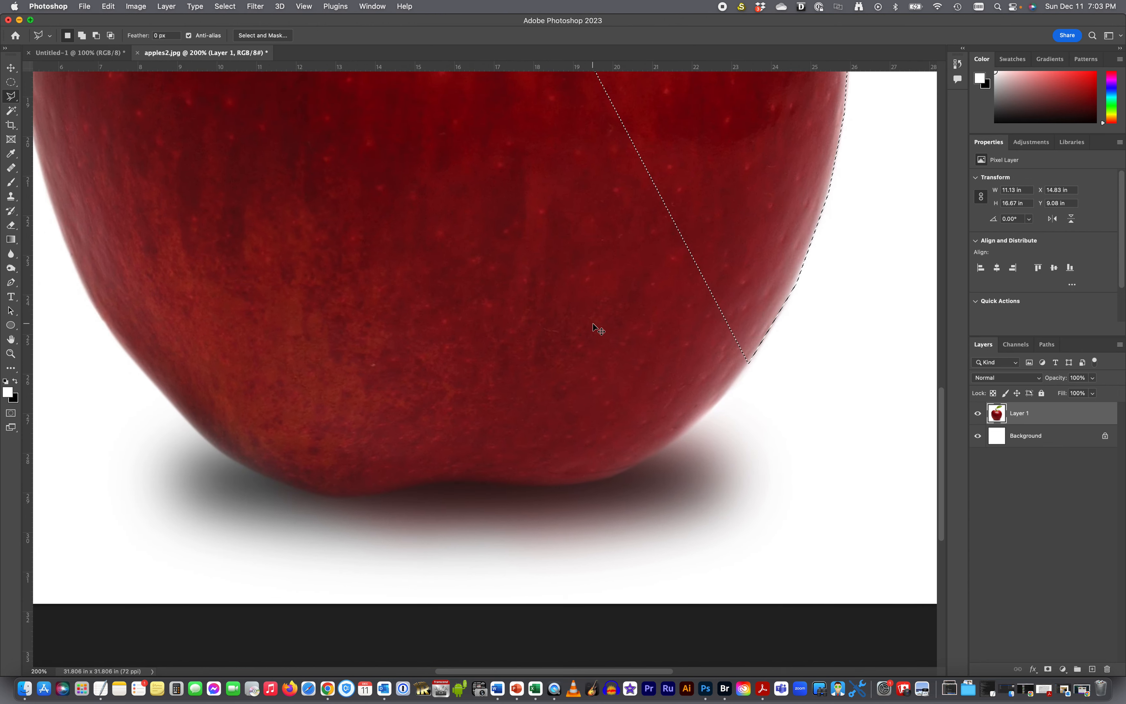
key("super+minus")
scroll(595, 325, "up", 5)
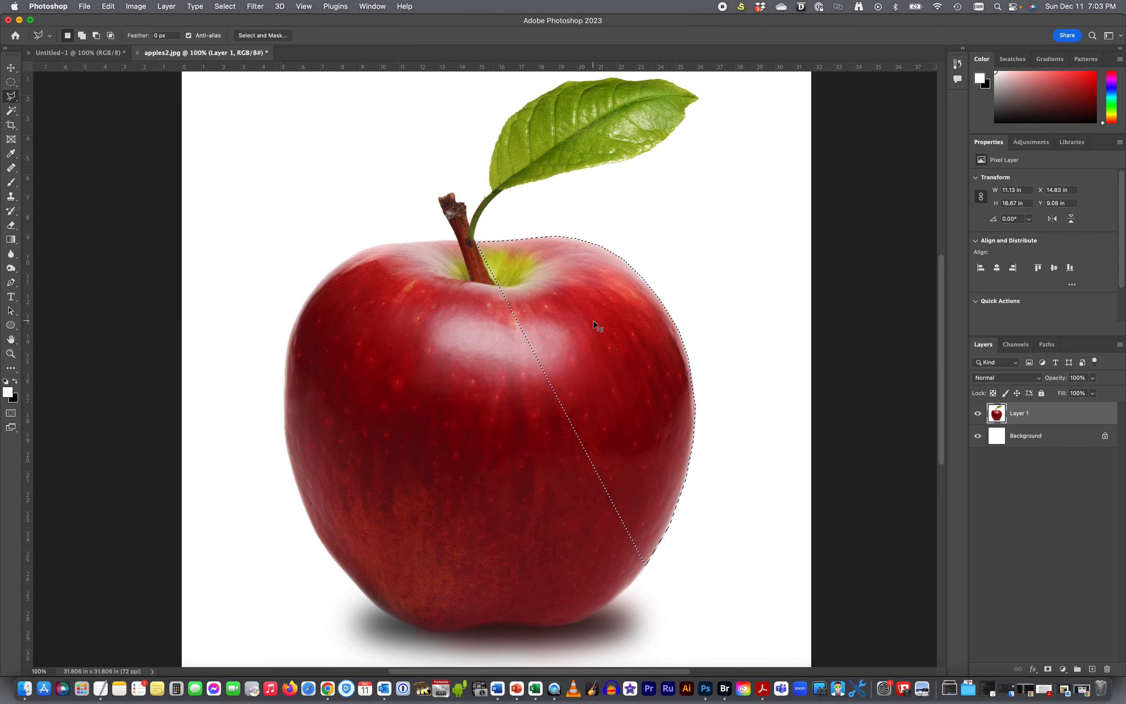
key("super+d")
Select the white area around the apple with the Magic Wand at tolerance 30 and add the shadow beneath the apple.
left_click(11, 111)
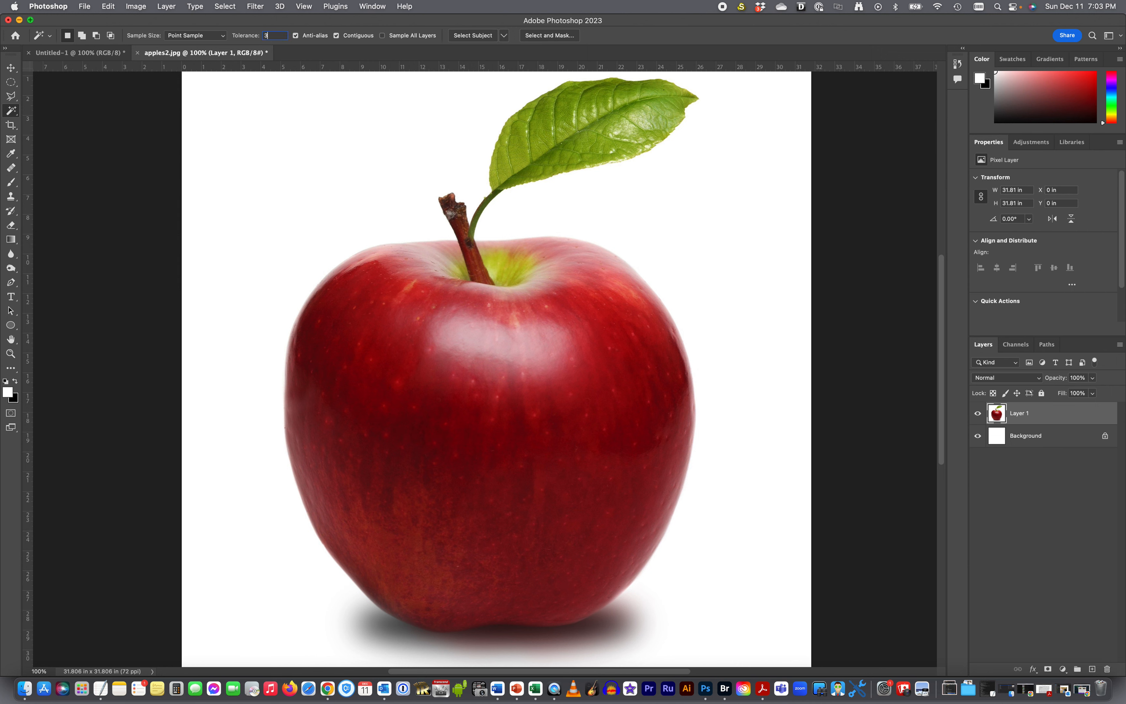
left_click(721, 272)
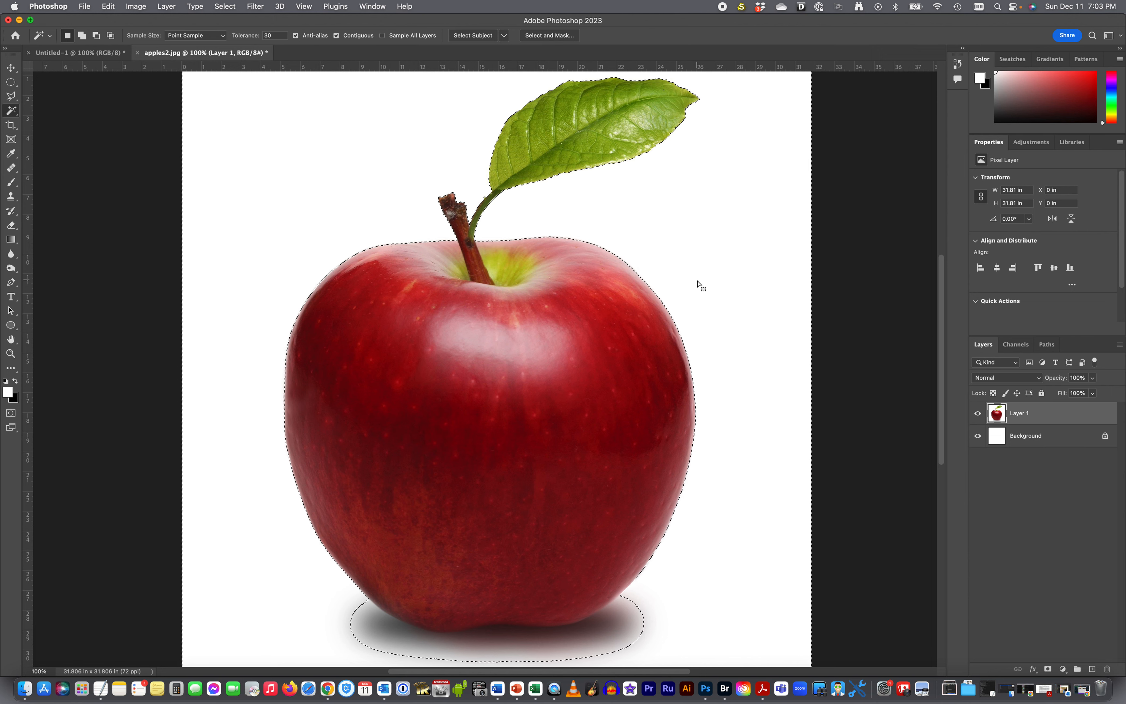
scroll(699, 284, "up", 2)
scroll(441, 280, "down", 8)
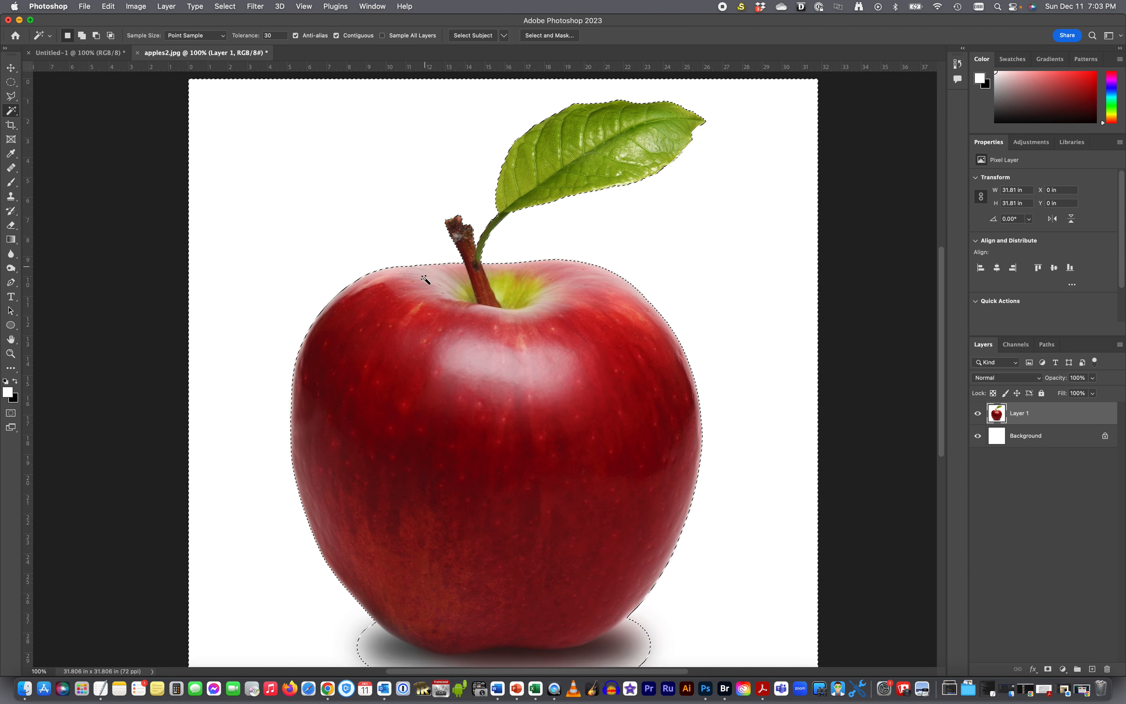
left_click(510, 561, "shift")
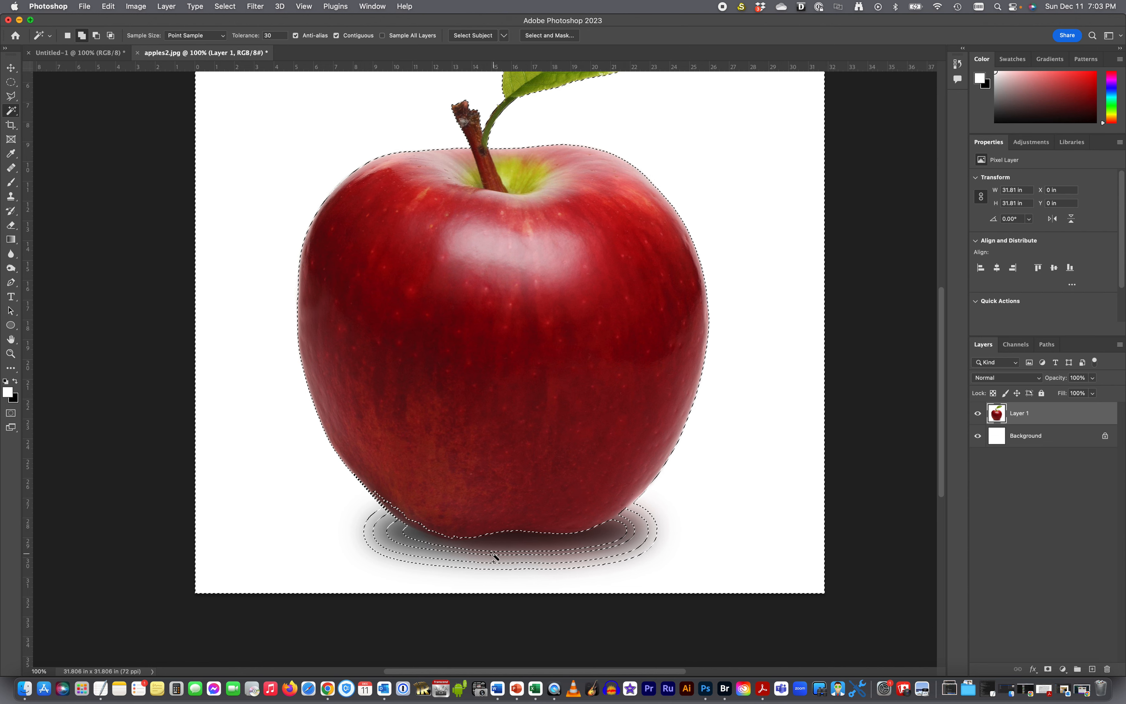
left_click(493, 554, "alt")
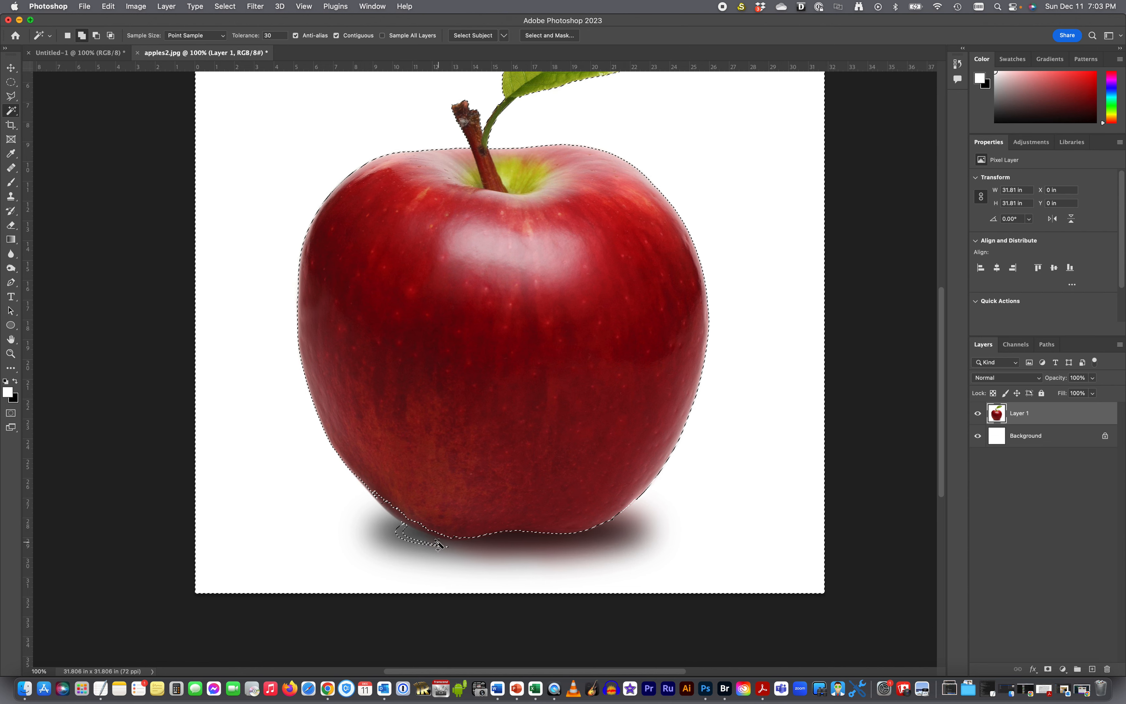
left_click(426, 543, "alt")
Examine the selection edge along the apple's lower-left side up close and clear the selection.
key("super+equal")
key("super+equal")
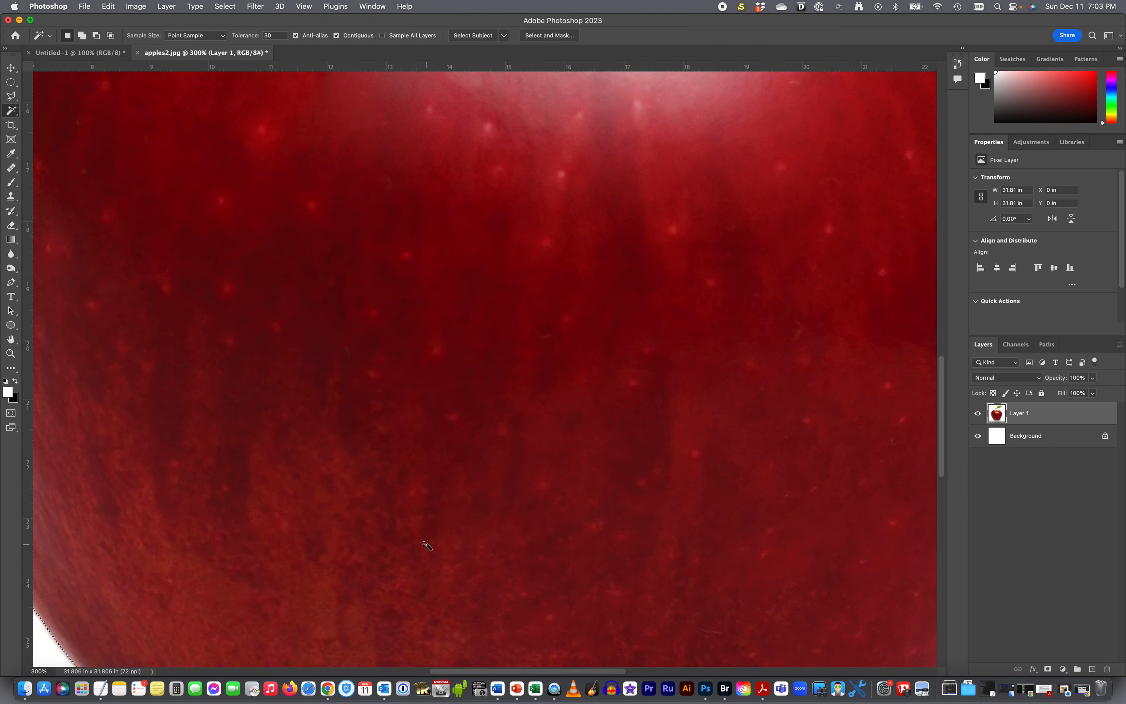
scroll(428, 546, "down", 2)
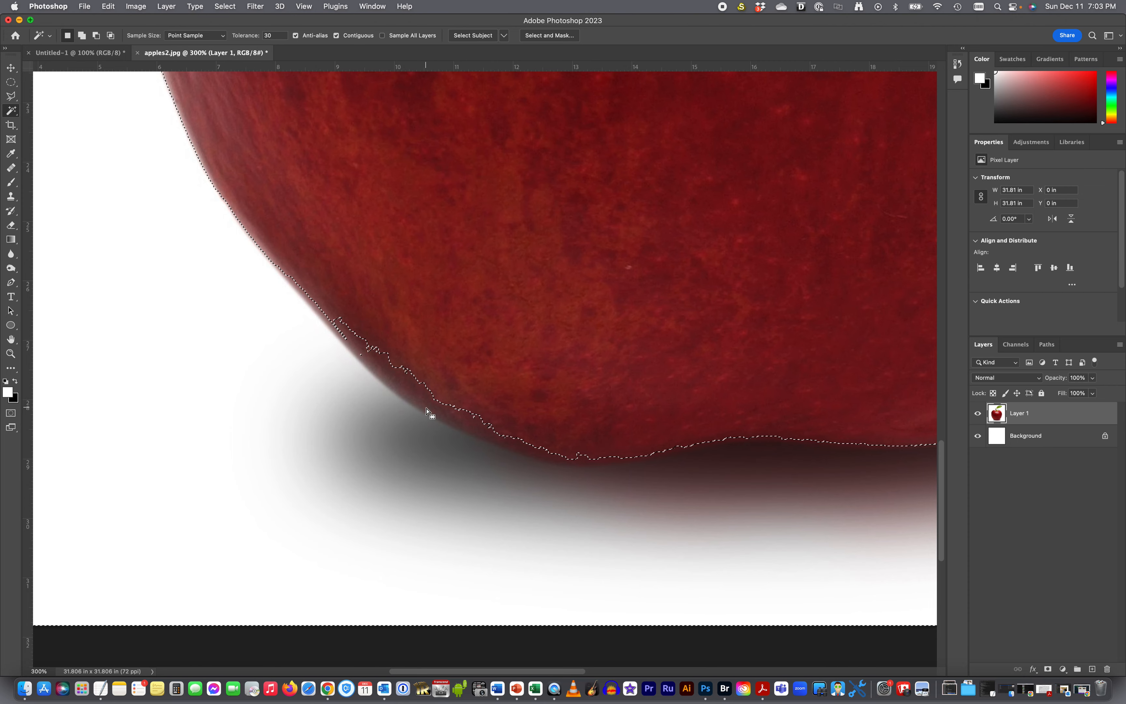
key("super+minus")
key("super+minus")
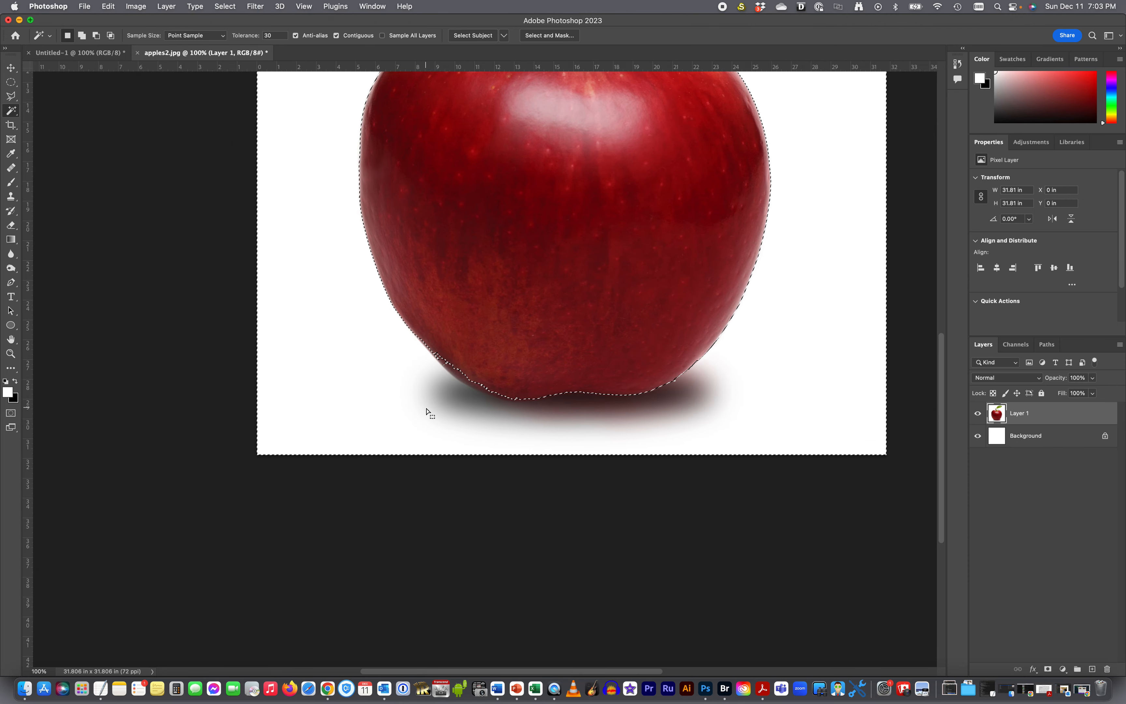
key("super+shift+i")
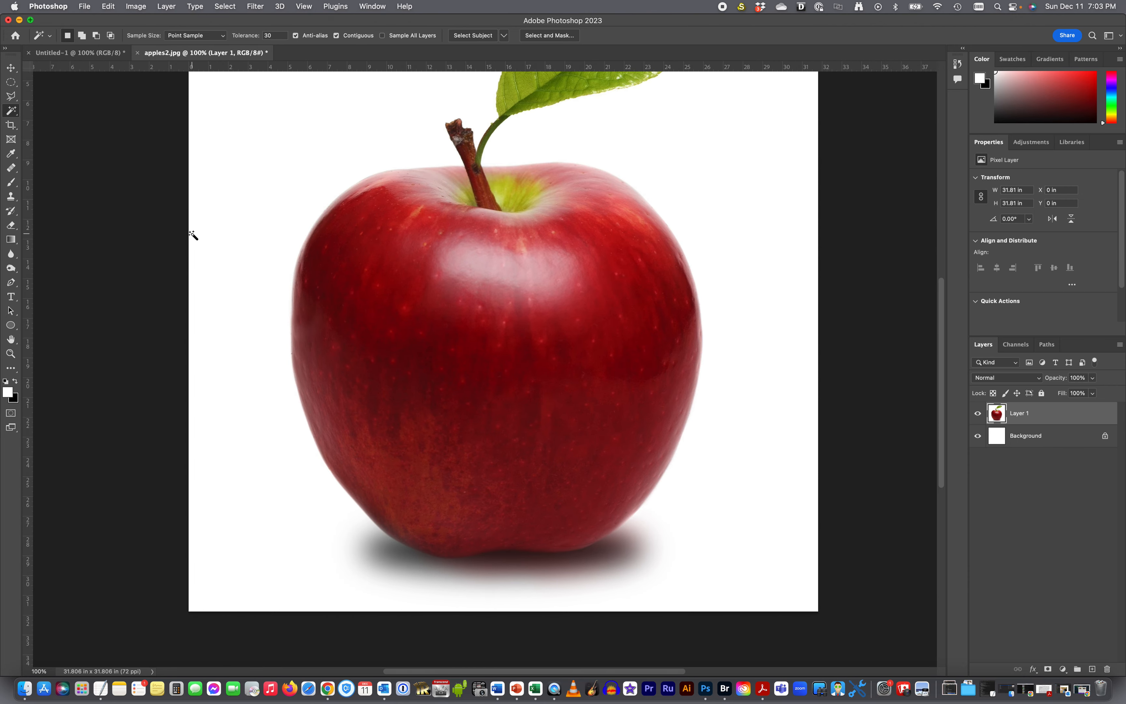
Try selecting the whole apple, stem and leaf automatically with the Subject command and deselect it.
left_click(234, 5)
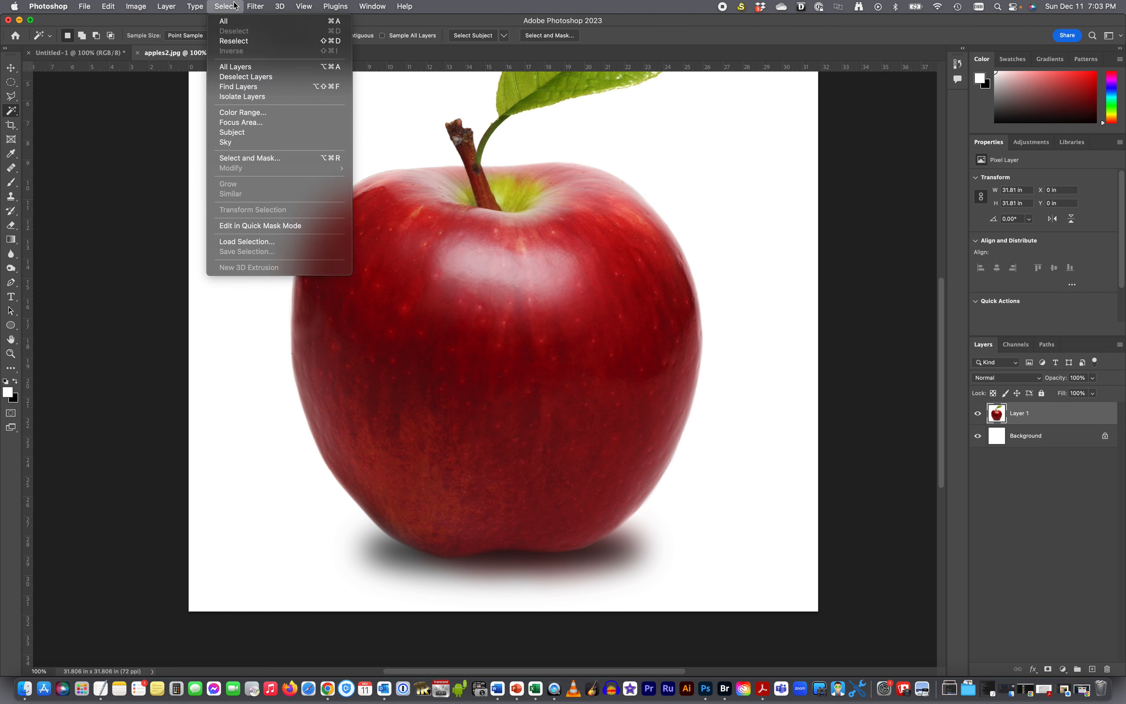
left_click(233, 132)
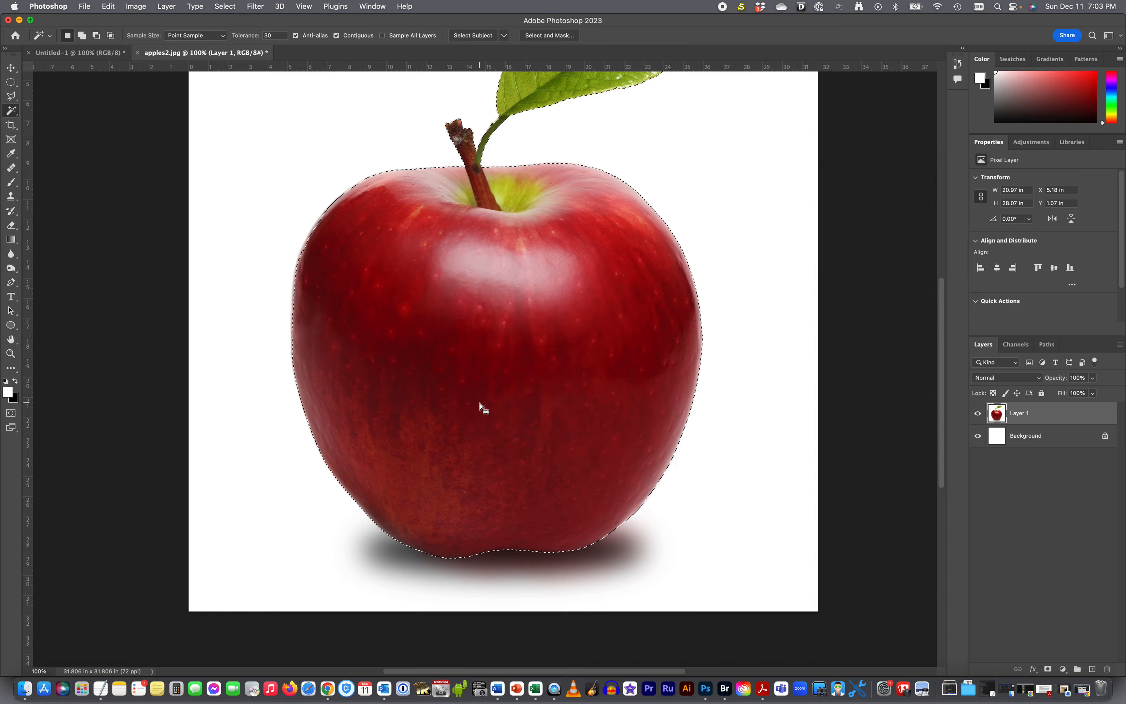
scroll(482, 407, "up", 5)
scroll(482, 407, "right", 3)
scroll(483, 408, "down", 3)
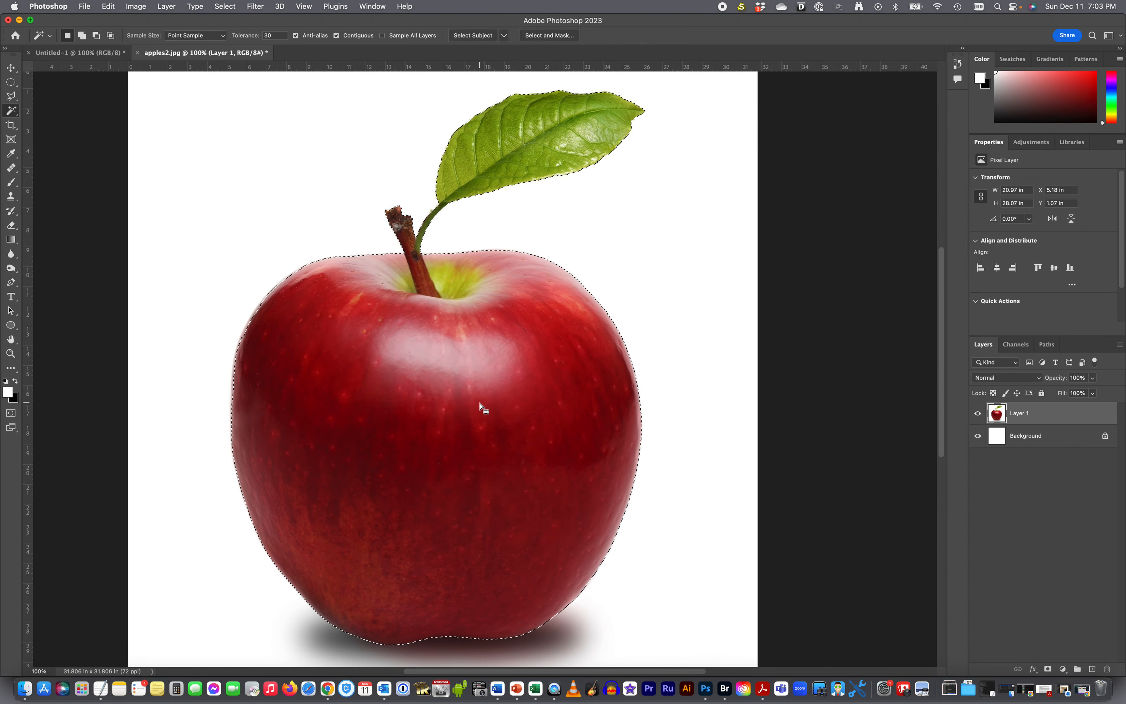
key("super+d")
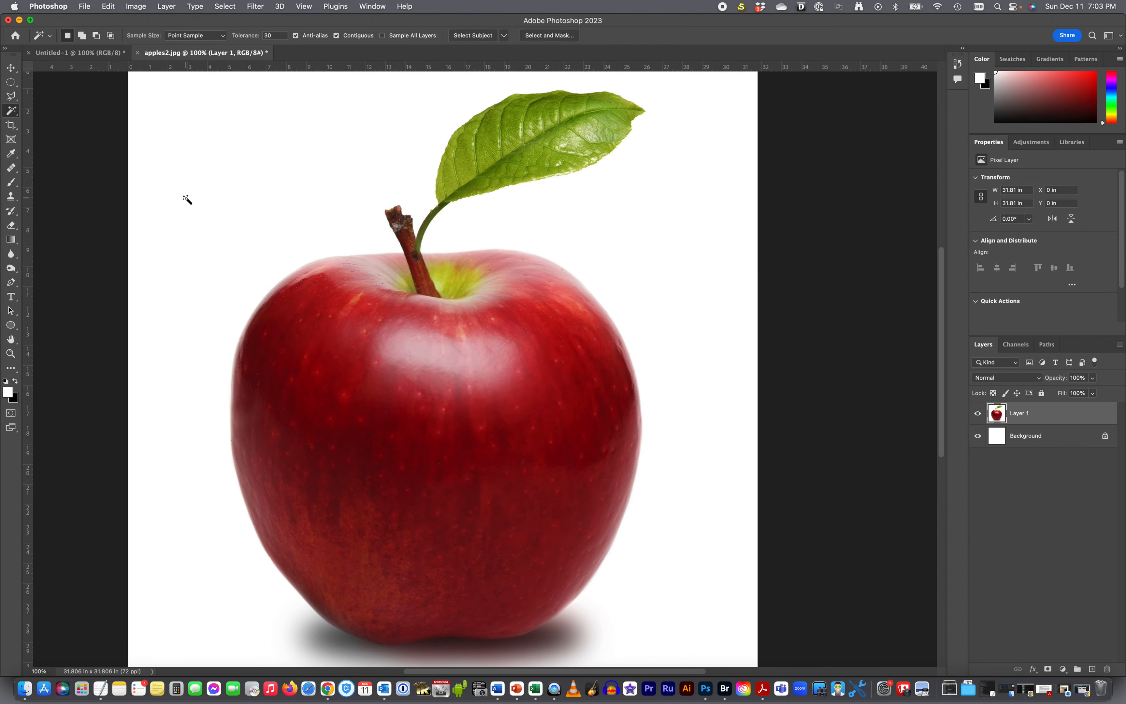
left_click(12, 114)
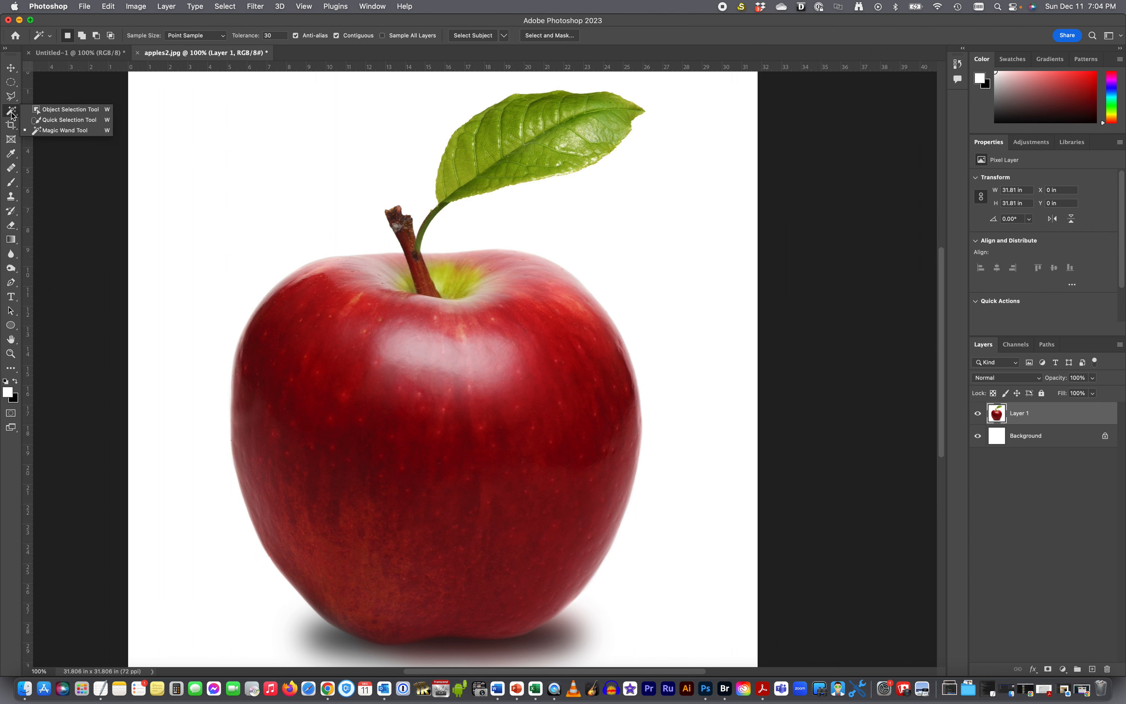
left_click(11, 114)
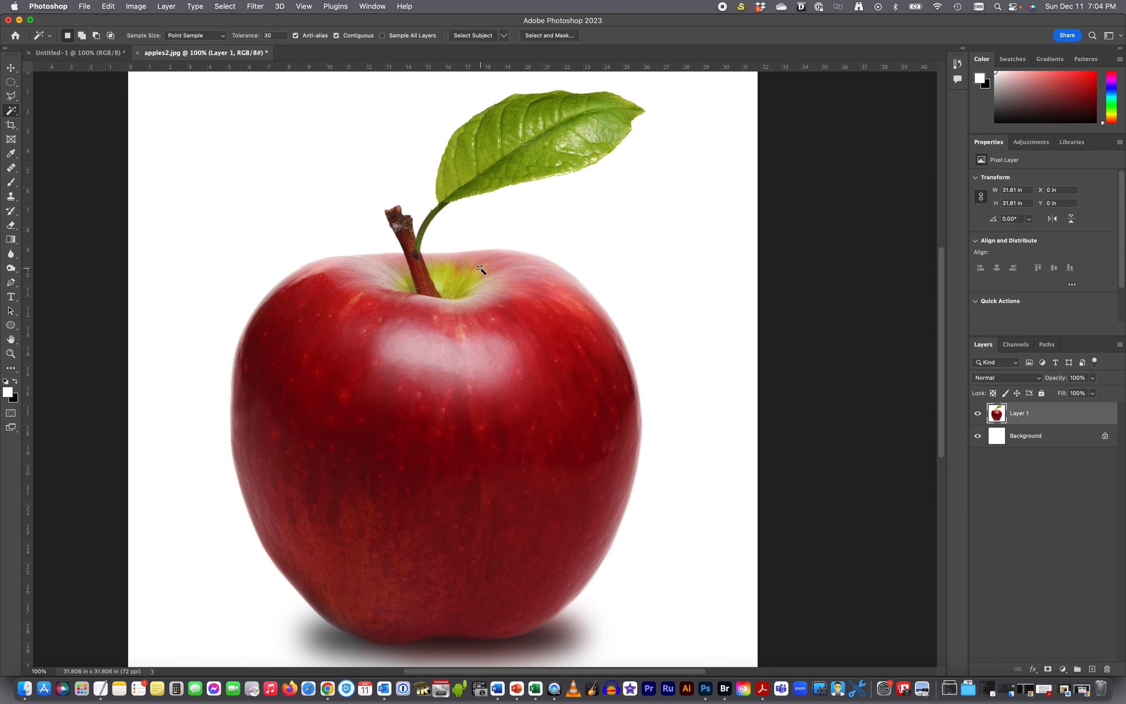
scroll(481, 269, "down", 3)
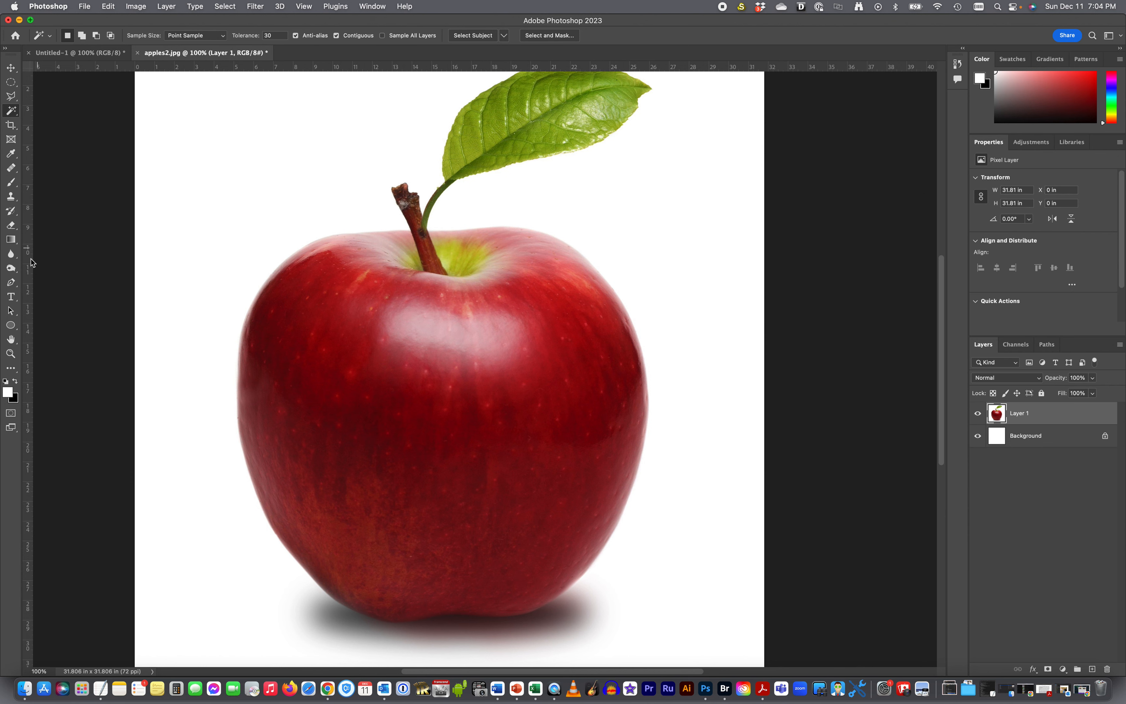
Activate the Pen tool, view the document's paths and return to its layers.
left_click(14, 284)
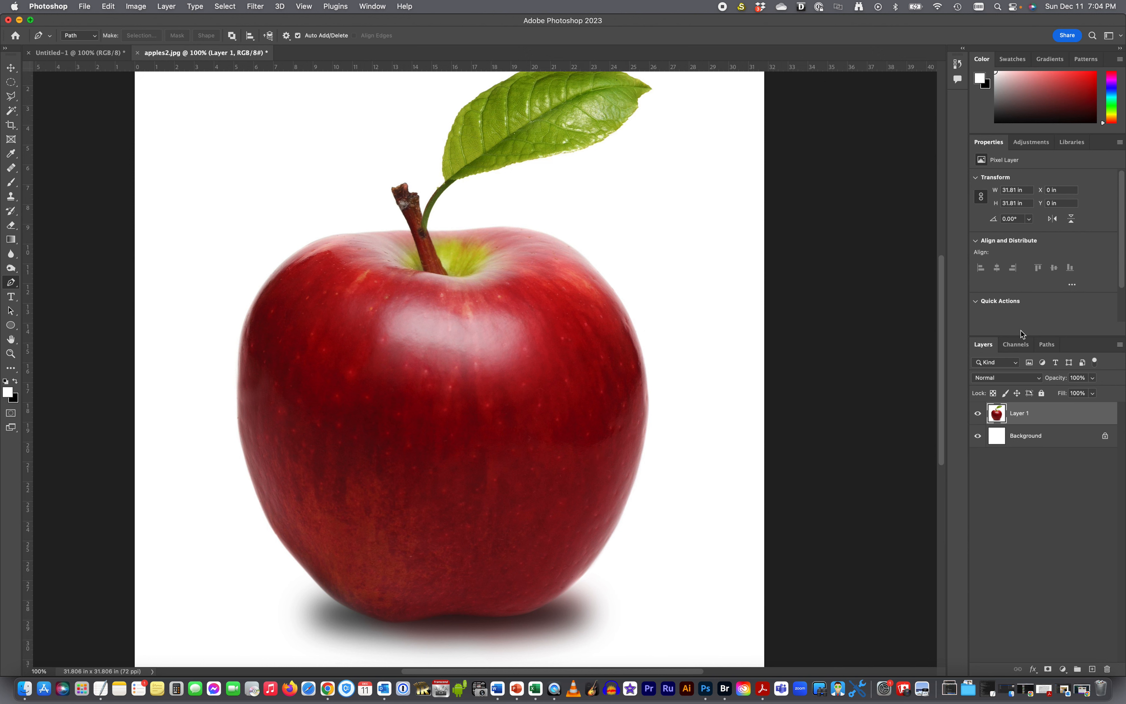
left_click(1045, 346)
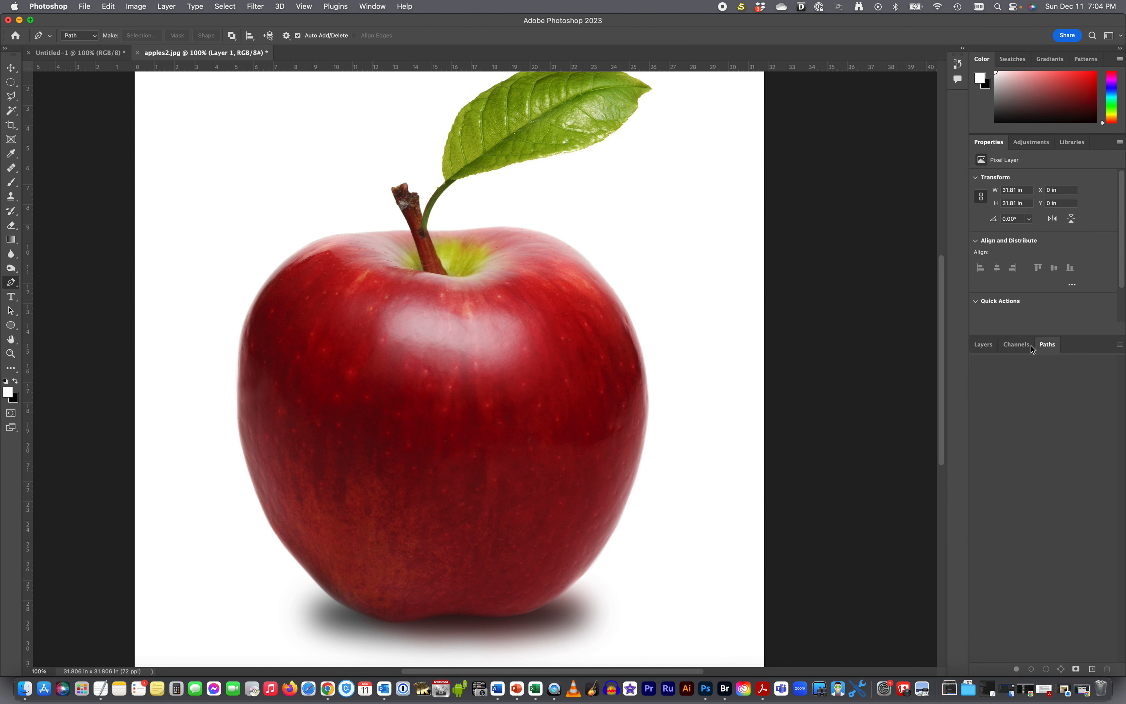
left_click(987, 346)
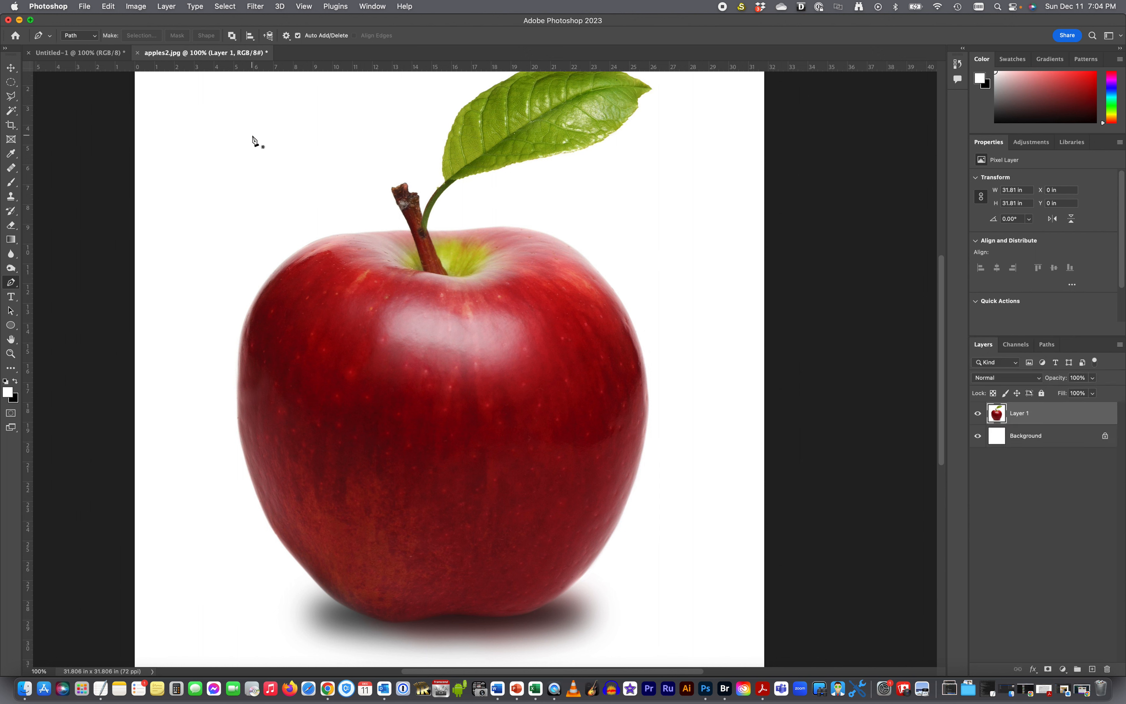